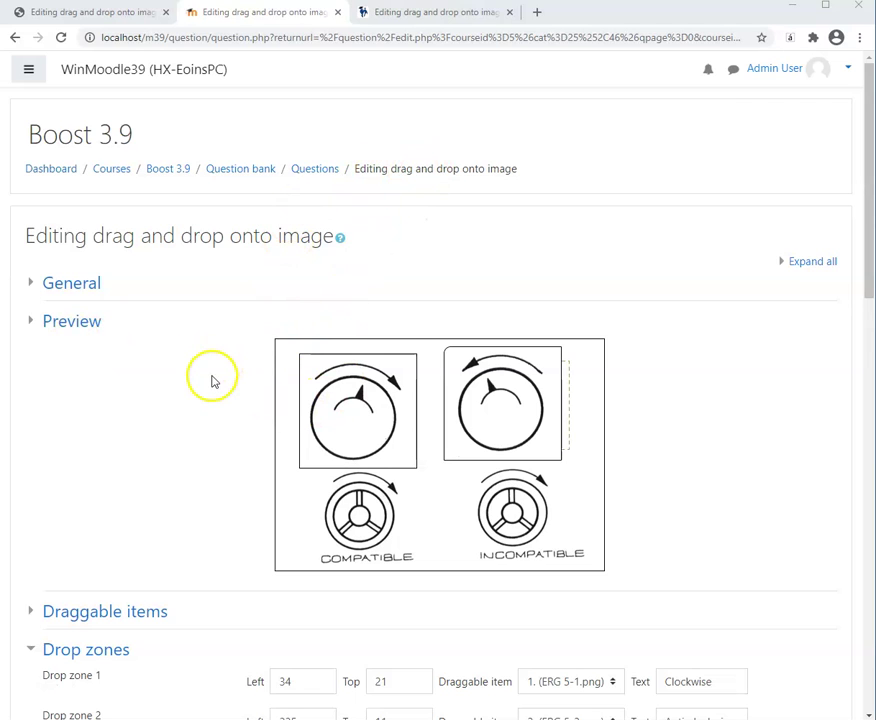
Reposition the two dial images on the Boost 3.9 background, with drop zone 1 at about 37, 19 and drop zone 2 at about 249, 18.
{"action": "scroll", "coordinate": [214, 380], "scroll_direction": "down", "scroll_amount": 1}
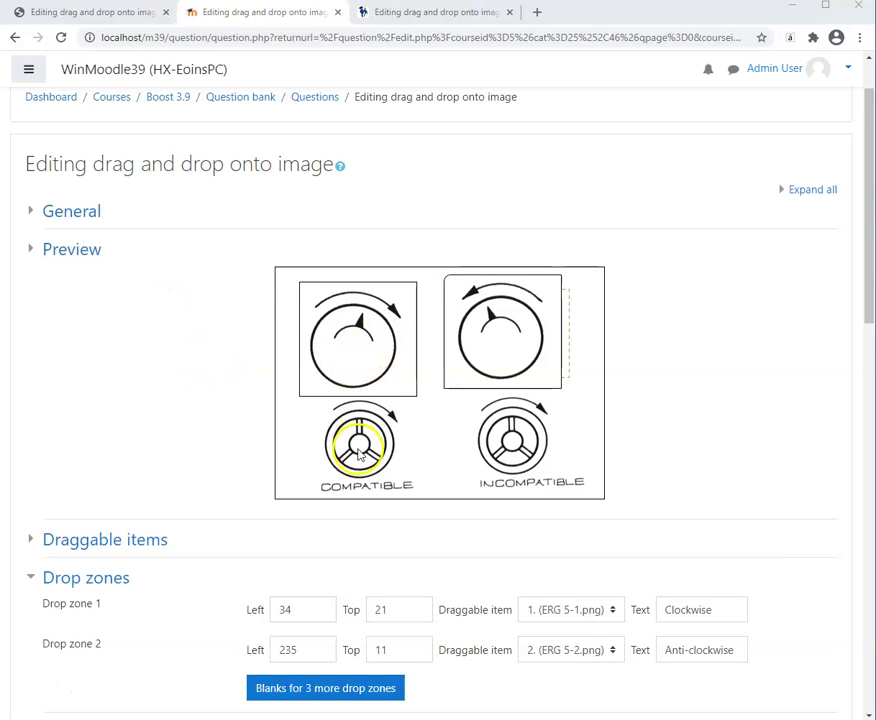
{"action": "scroll", "coordinate": [358, 432], "scroll_direction": "down", "scroll_amount": 1}
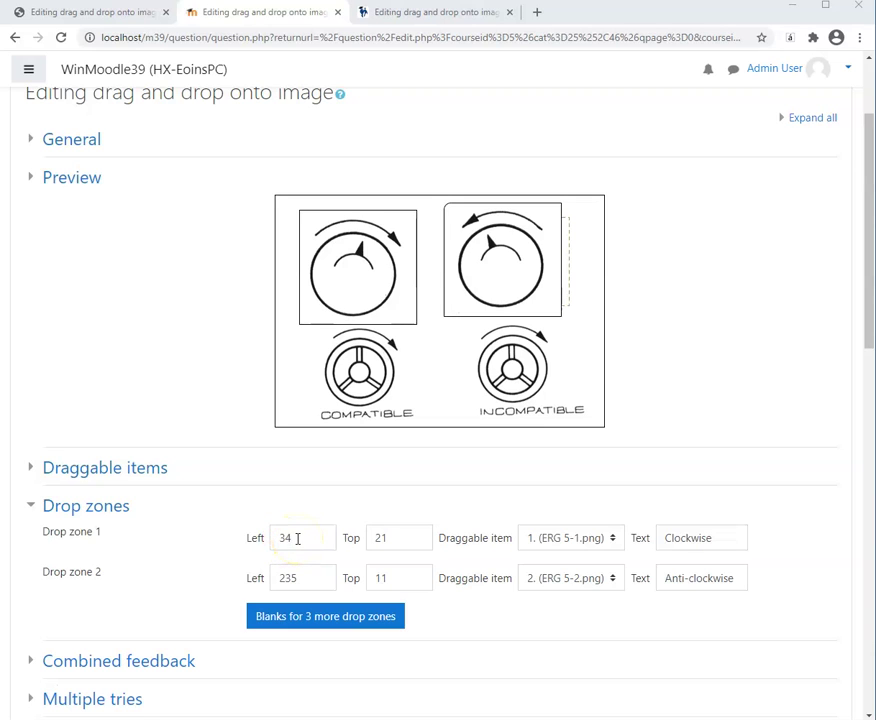
{"action": "mouse_move", "coordinate": [361, 250]}
{"action": "left_mouse_down"}
{"action": "mouse_move", "coordinate": [360, 262]}
{"action": "mouse_move", "coordinate": [355, 255]}
{"action": "mouse_move", "coordinate": [383, 256]}
{"action": "mouse_move", "coordinate": [361, 257]}
{"action": "mouse_move", "coordinate": [372, 262]}
{"action": "left_mouse_up"}
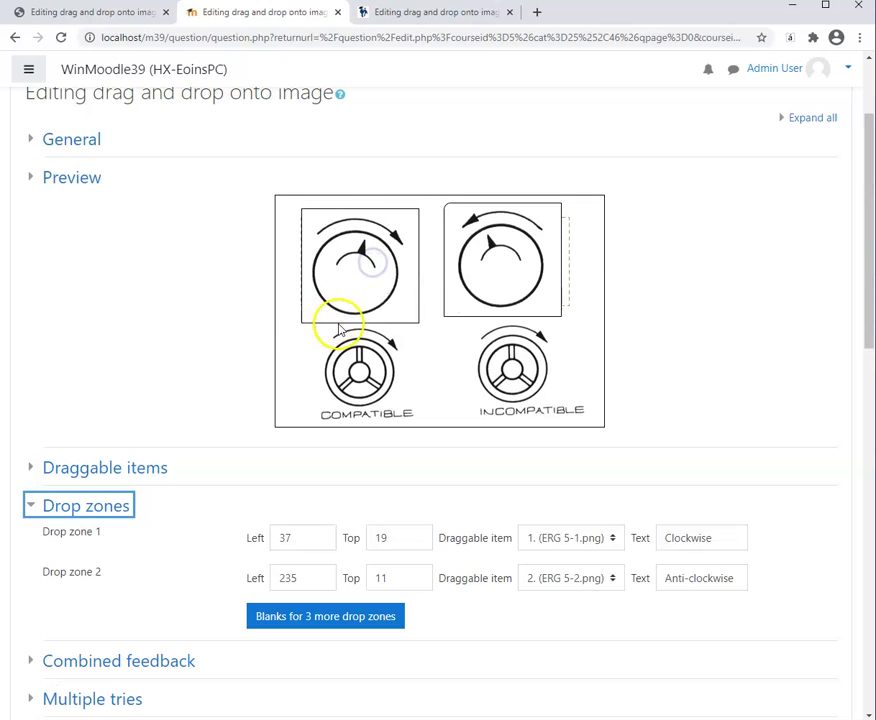
{"action": "left_click_drag", "start_coordinate": [493, 269], "coordinate": [504, 400]}
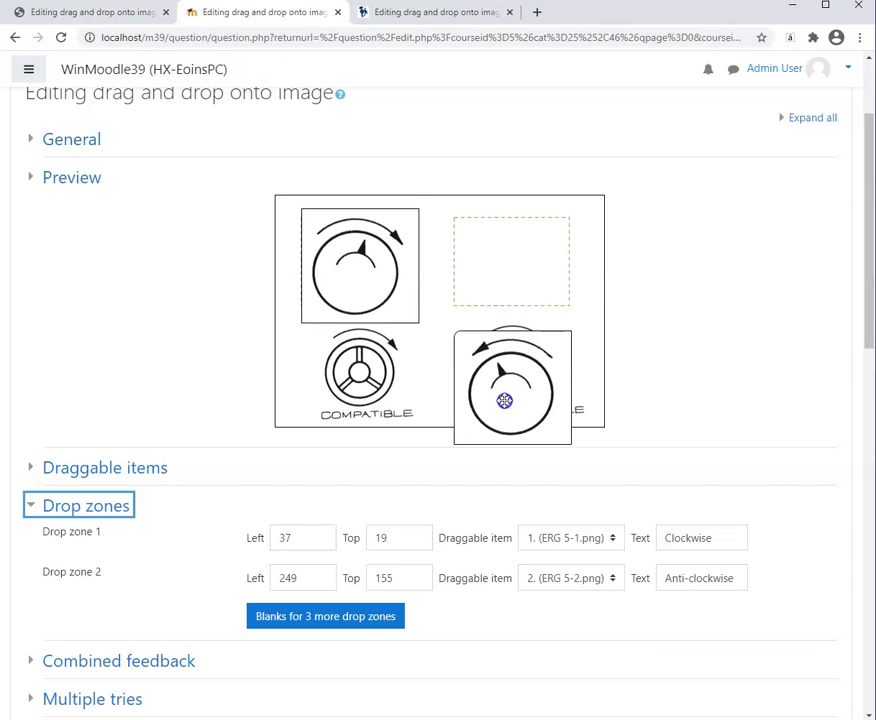
{"action": "left_click_drag", "start_coordinate": [504, 400], "coordinate": [504, 278]}
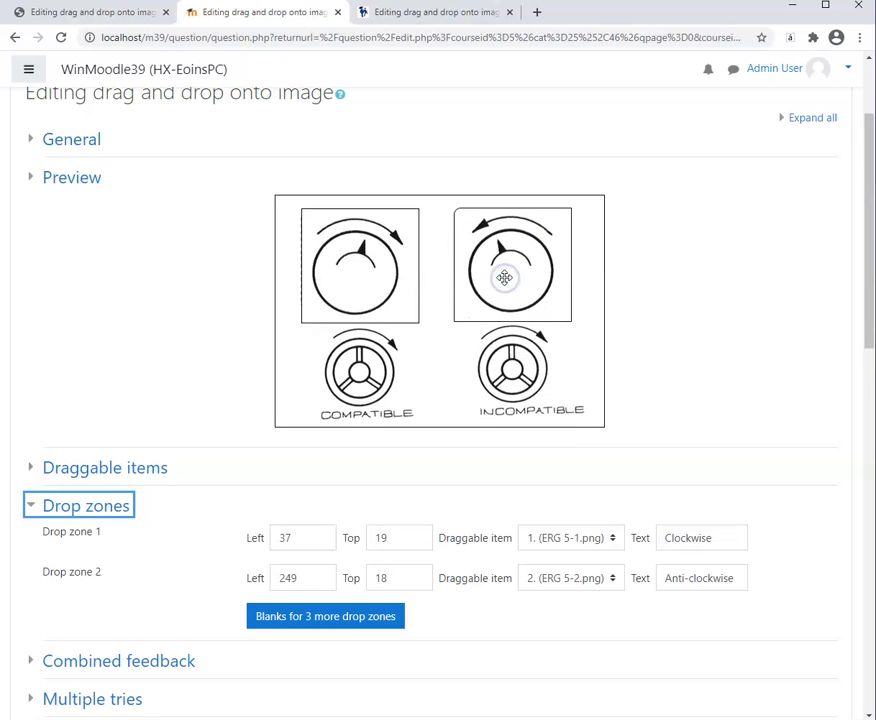
{"action": "left_click_drag", "start_coordinate": [504, 278], "coordinate": [504, 278]}
In the Adaptable 3.9 question, move the drop zone 1 item to about 115, 94 and the drop zone 2 item to about 314, 92.
{"action": "left_click", "coordinate": [122, 14]}
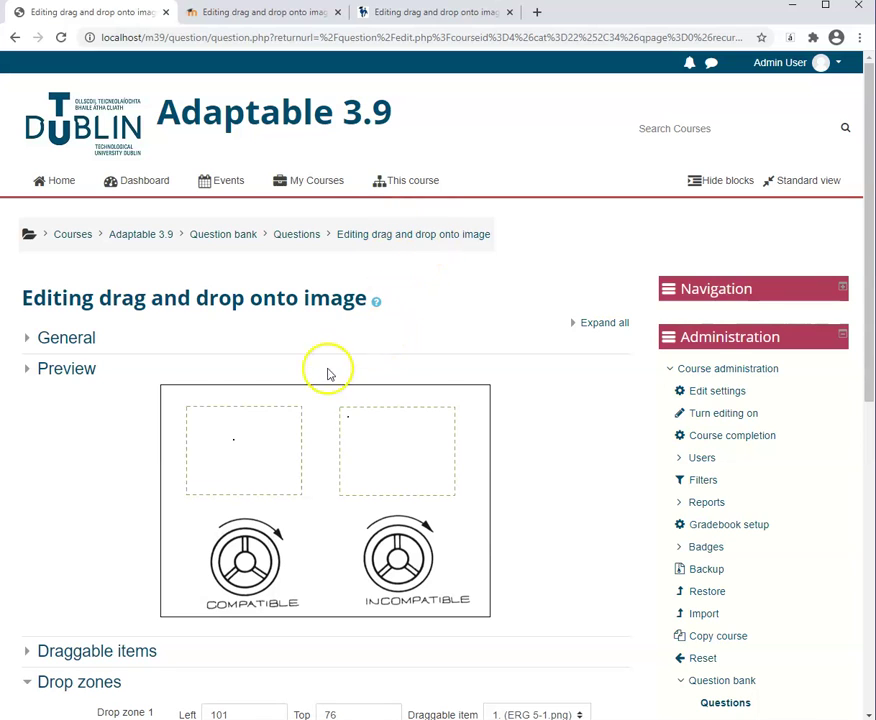
{"action": "scroll", "coordinate": [125, 429], "scroll_direction": "down", "scroll_amount": 1}
{"action": "scroll", "coordinate": [125, 429], "scroll_direction": "down", "scroll_amount": 2}
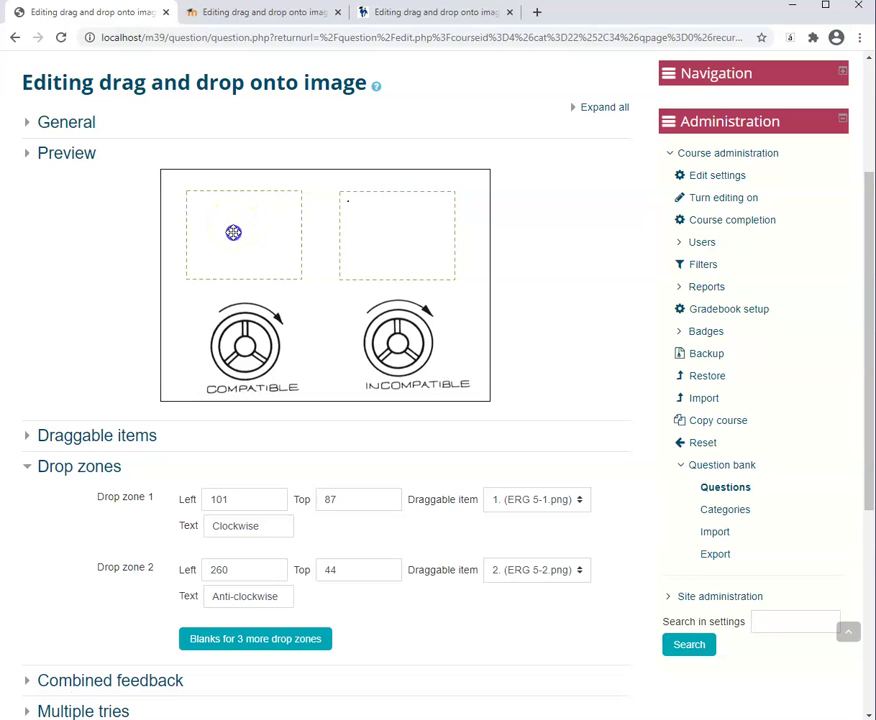
{"action": "mouse_move", "coordinate": [237, 254]}
{"action": "left_mouse_down"}
{"action": "mouse_move", "coordinate": [263, 247]}
{"action": "mouse_move", "coordinate": [258, 218]}
{"action": "mouse_move", "coordinate": [222, 226]}
{"action": "mouse_move", "coordinate": [240, 214]}
{"action": "left_mouse_up"}
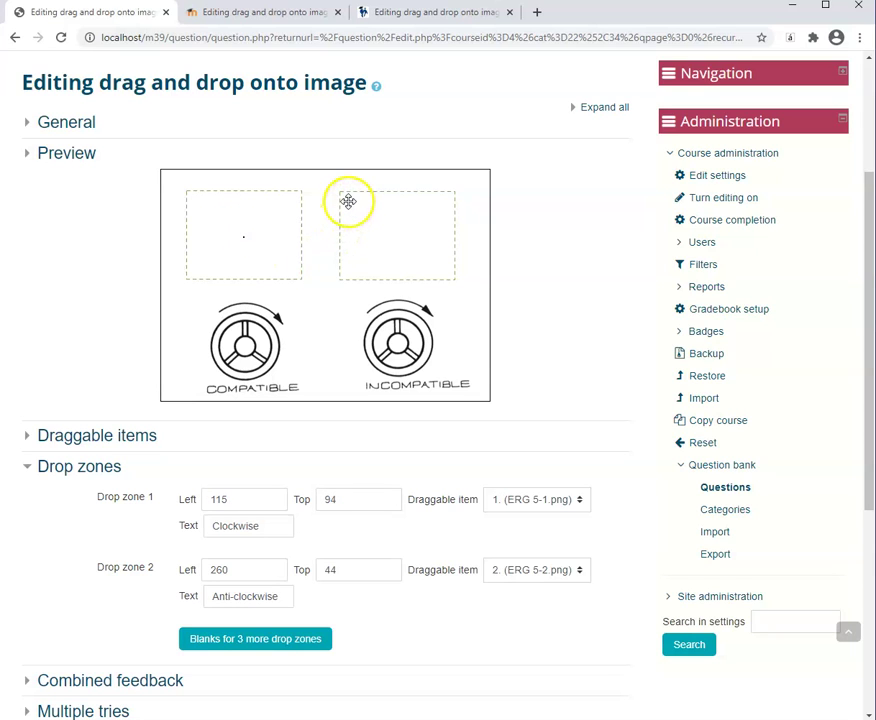
{"action": "mouse_move", "coordinate": [347, 201]}
{"action": "left_mouse_down"}
{"action": "mouse_move", "coordinate": [369, 247]}
{"action": "mouse_move", "coordinate": [384, 235]}
{"action": "left_mouse_up"}
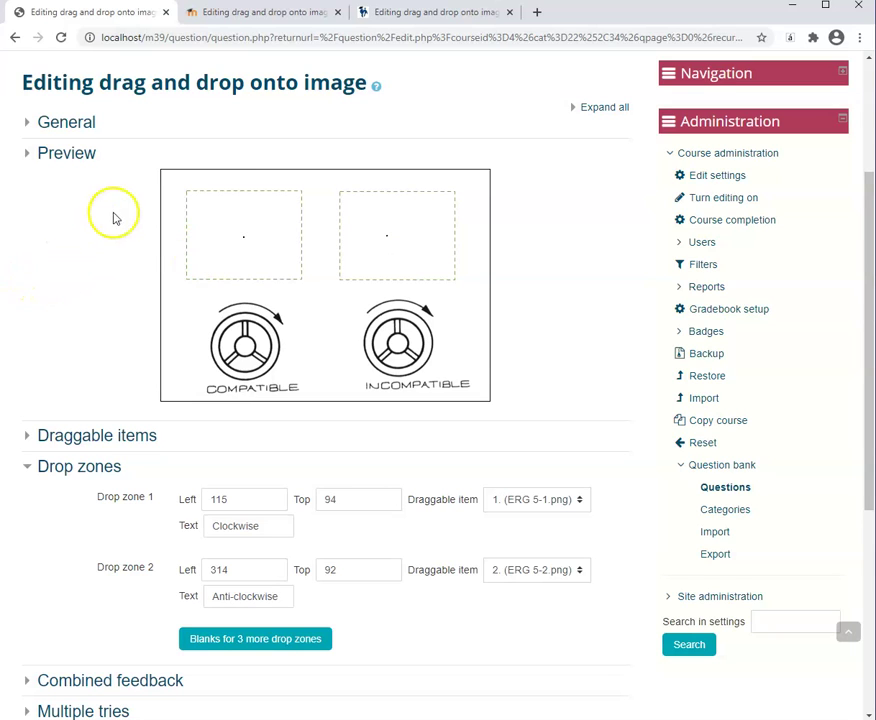
In the Adaptable 3.5 question, move the clockwise dial to about 73, 36 and the anti-clockwise dial to about 252, 40 on the background image.
{"action": "key", "text": "ctrl+Tab"}
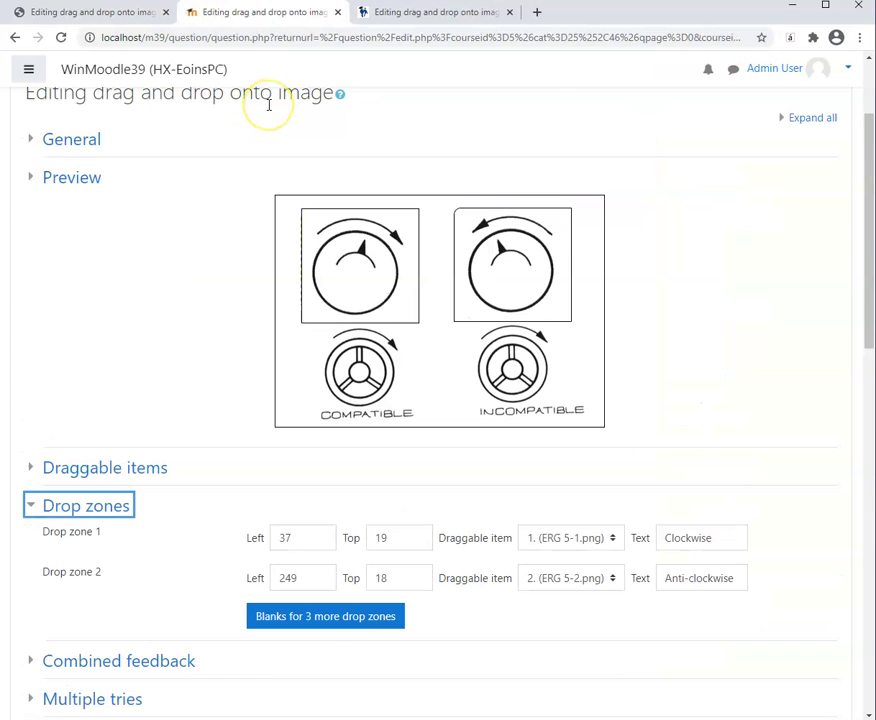
{"action": "key", "text": "ctrl+Tab"}
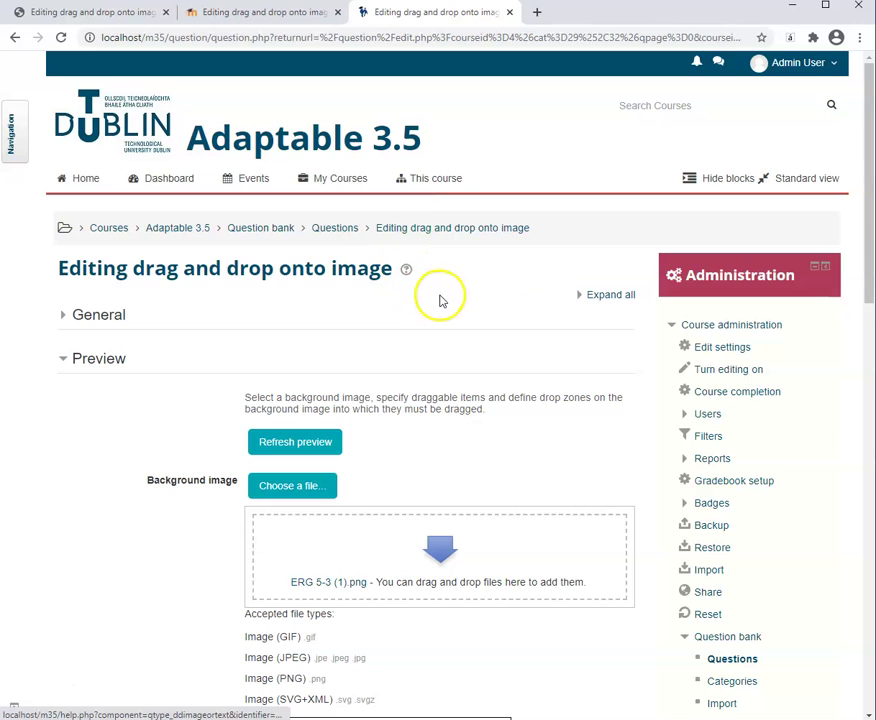
{"action": "scroll", "coordinate": [409, 331], "scroll_direction": "down", "scroll_amount": 3}
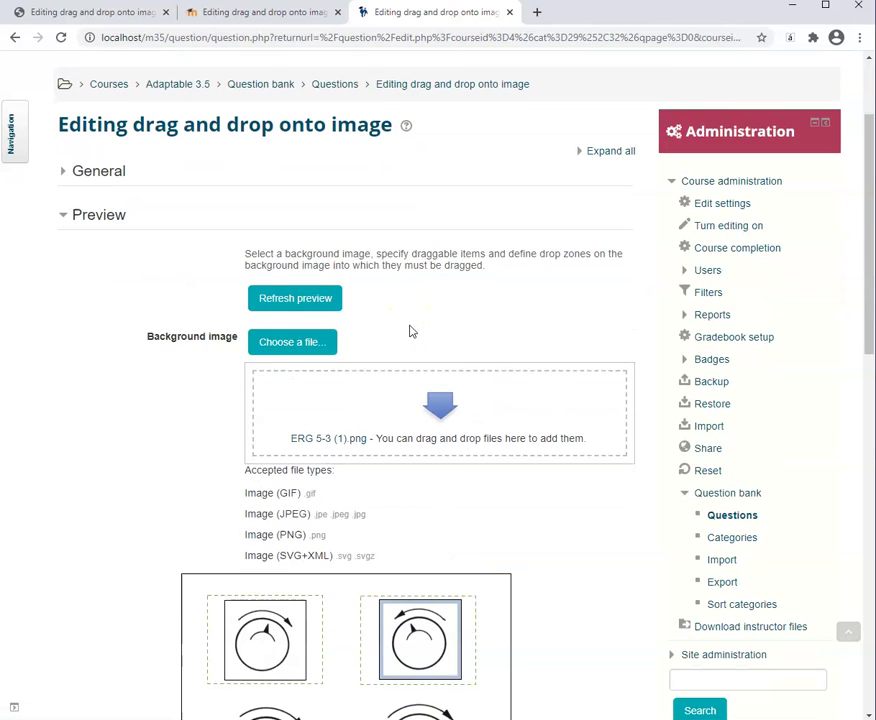
{"action": "scroll", "coordinate": [409, 331], "scroll_direction": "down", "scroll_amount": 3}
{"action": "scroll", "coordinate": [409, 331], "scroll_direction": "down", "scroll_amount": 3}
{"action": "scroll", "coordinate": [409, 331], "scroll_direction": "down", "scroll_amount": 3}
{"action": "scroll", "coordinate": [409, 331], "scroll_direction": "down", "scroll_amount": 2}
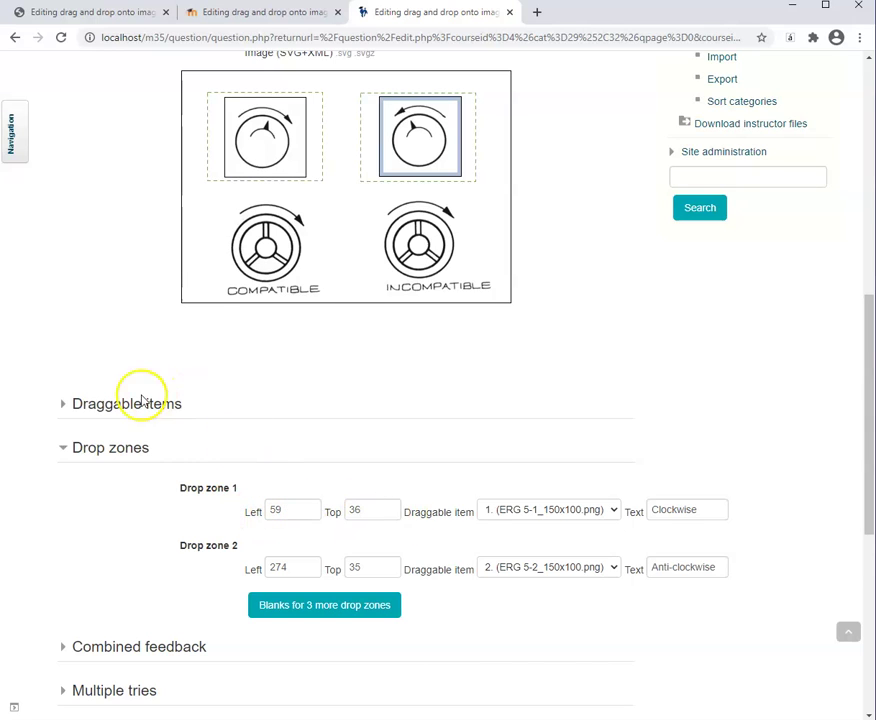
{"action": "mouse_move", "coordinate": [259, 133]}
{"action": "left_mouse_down"}
{"action": "mouse_move", "coordinate": [298, 136]}
{"action": "mouse_move", "coordinate": [272, 128]}
{"action": "mouse_move", "coordinate": [218, 137]}
{"action": "mouse_move", "coordinate": [256, 138]}
{"action": "mouse_move", "coordinate": [281, 126]}
{"action": "mouse_move", "coordinate": [248, 134]}
{"action": "left_mouse_up"}
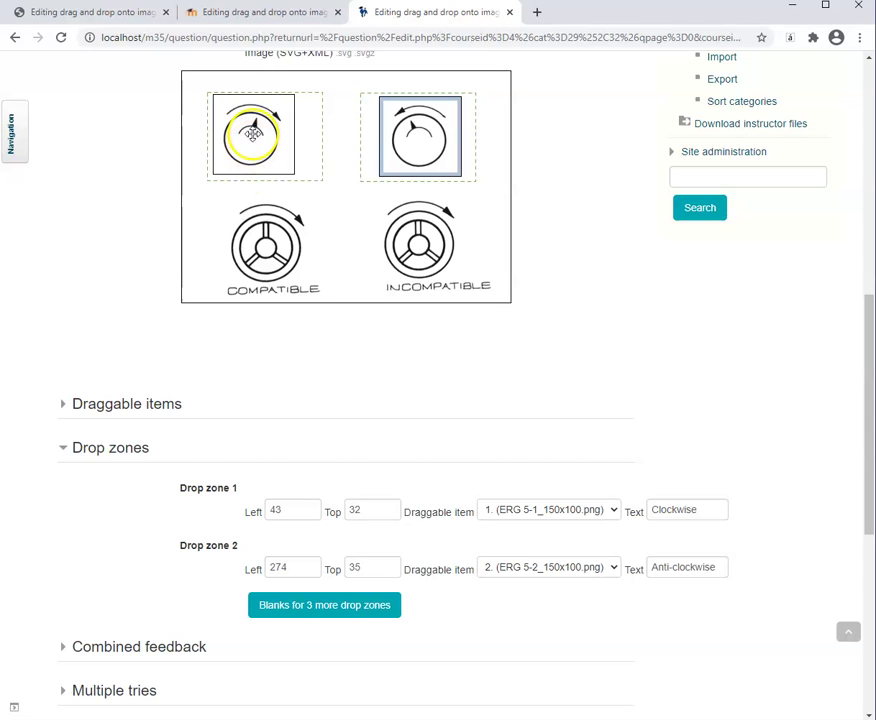
{"action": "left_click", "coordinate": [287, 511]}
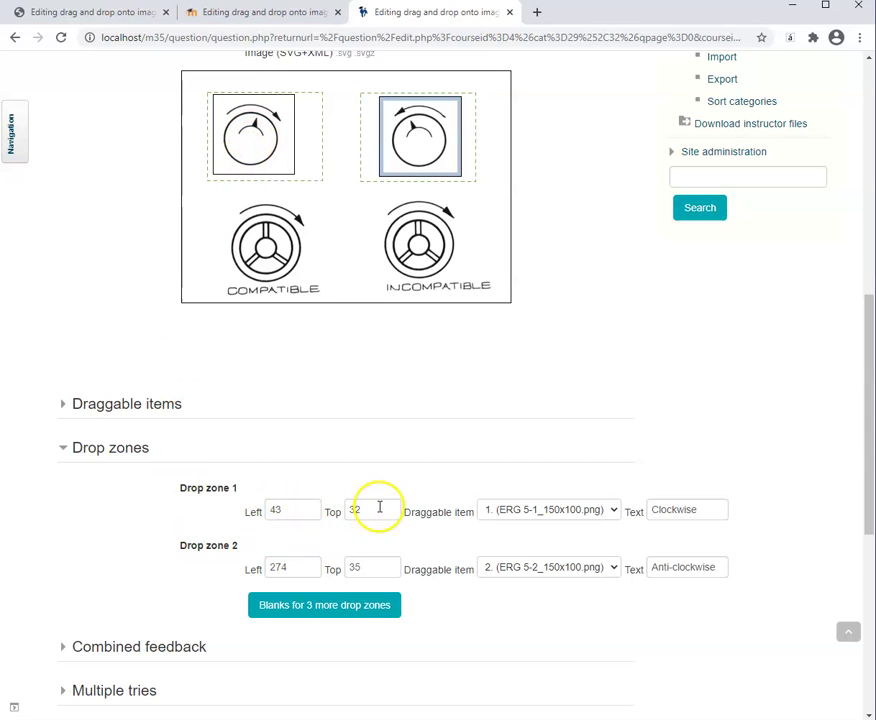
{"action": "left_click_drag", "start_coordinate": [420, 145], "coordinate": [410, 147]}
{"action": "left_click_drag", "start_coordinate": [284, 138], "coordinate": [288, 141]}
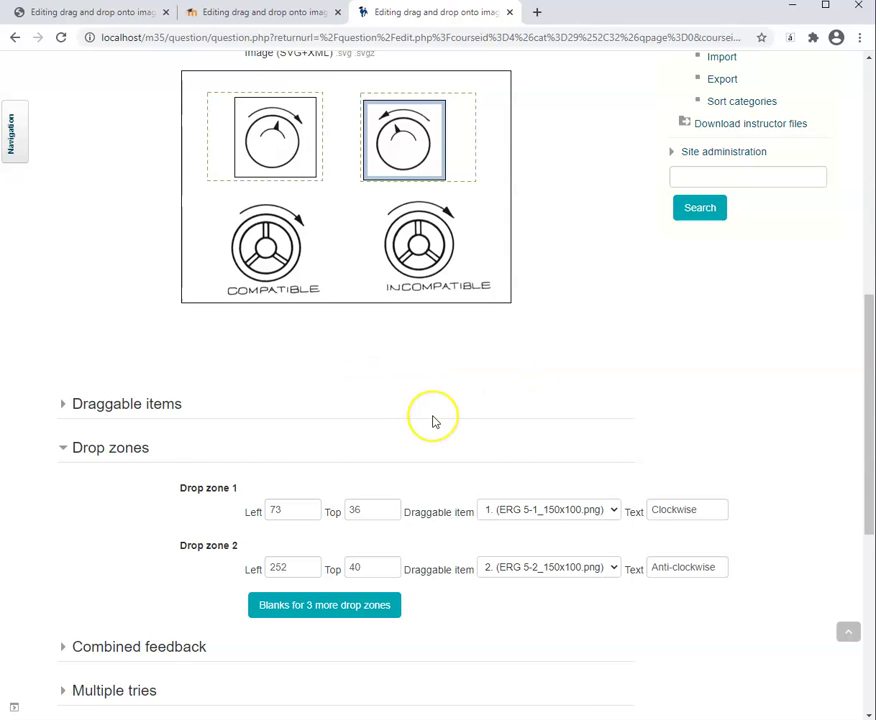
Save the Adaptable 3.5 question's changes and keep the question open for editing.
{"action": "scroll", "coordinate": [434, 421], "scroll_direction": "down", "scroll_amount": 5}
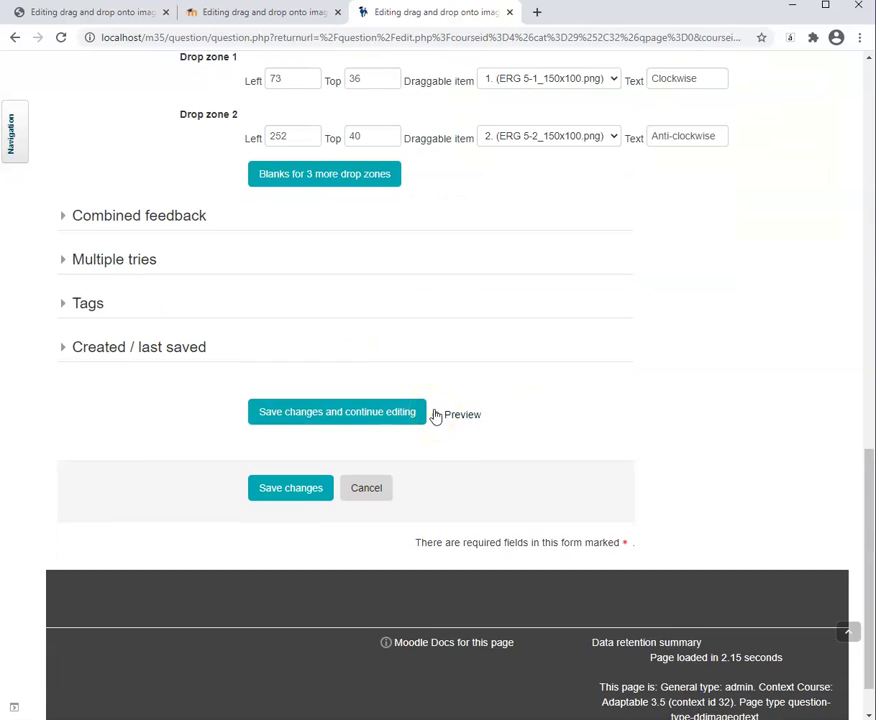
{"action": "left_click", "coordinate": [372, 412]}
{"action": "left_click", "coordinate": [372, 412]}
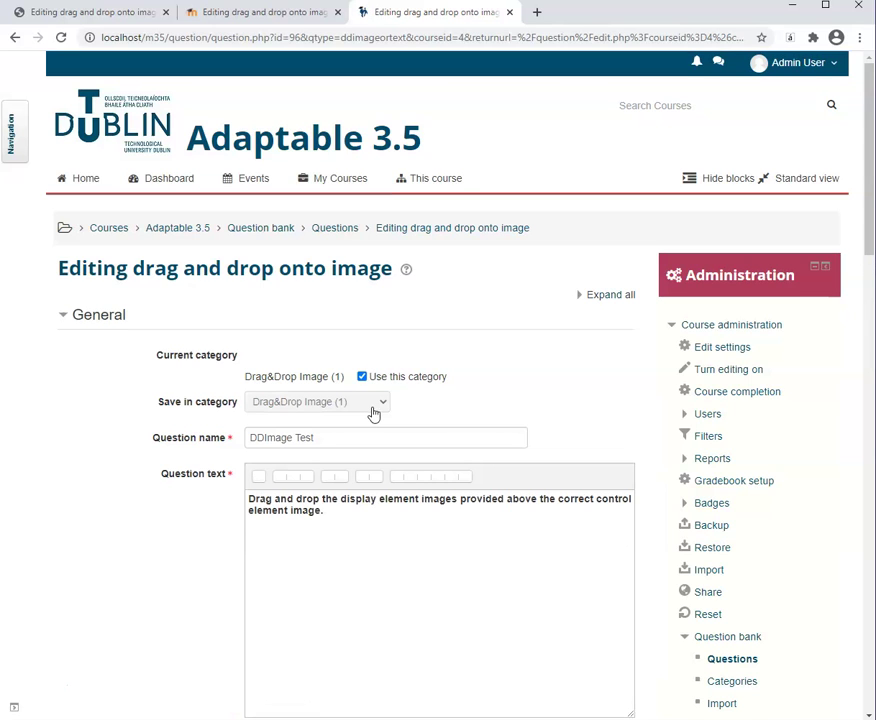
Open a preview of the saved Adaptable 3.5 question and bring its background image and draggable items into view.
{"action": "scroll", "coordinate": [373, 413], "scroll_direction": "down", "scroll_amount": 9}
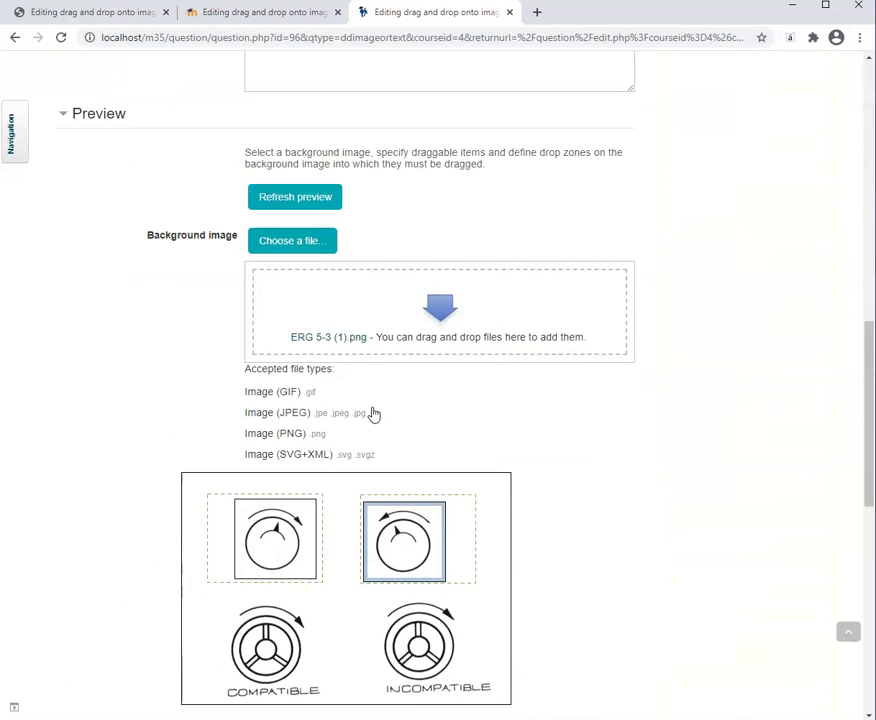
{"action": "scroll", "coordinate": [373, 413], "scroll_direction": "down", "scroll_amount": 5}
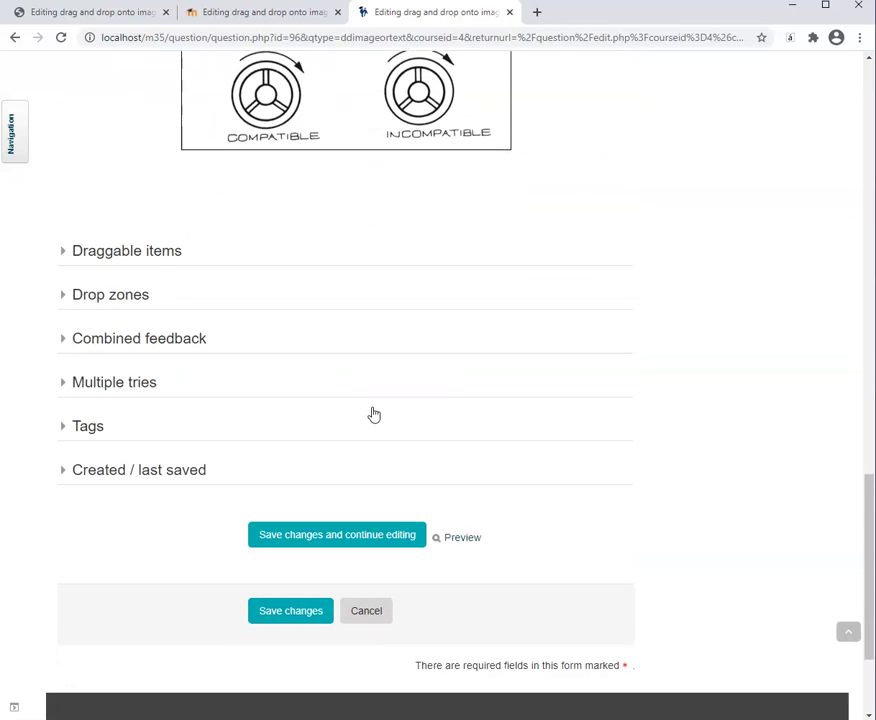
{"action": "left_click", "coordinate": [462, 520]}
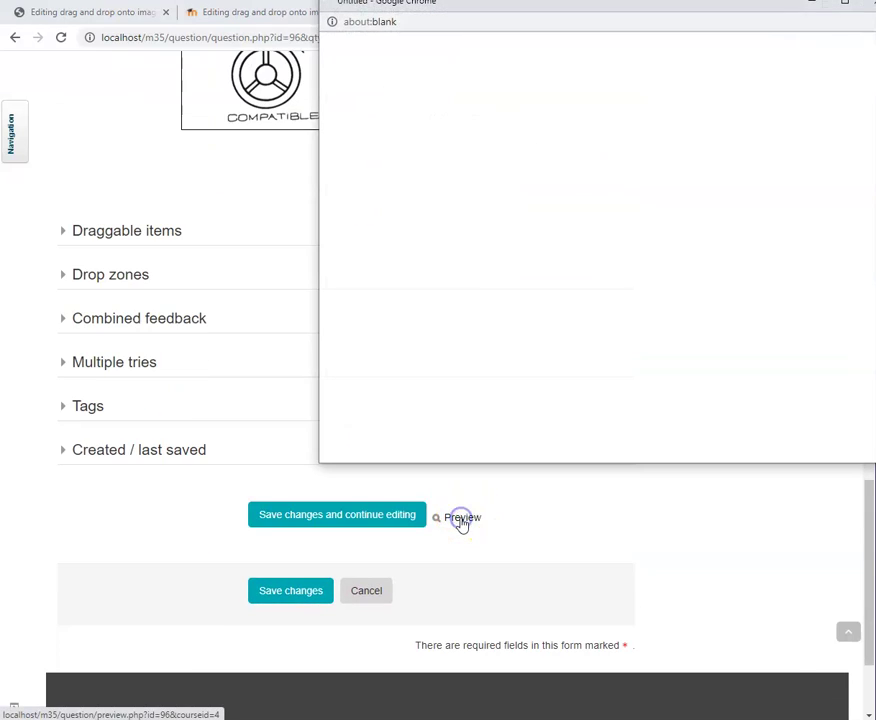
{"action": "left_click_drag", "start_coordinate": [741, 10], "coordinate": [710, 33]}
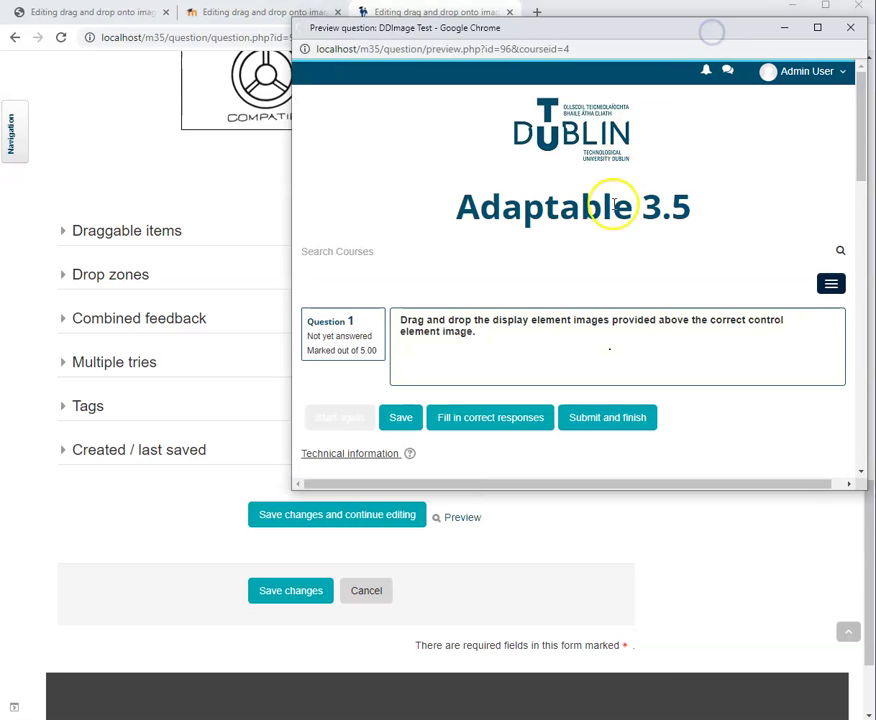
{"action": "scroll", "coordinate": [599, 250], "scroll_direction": "down", "scroll_amount": 2}
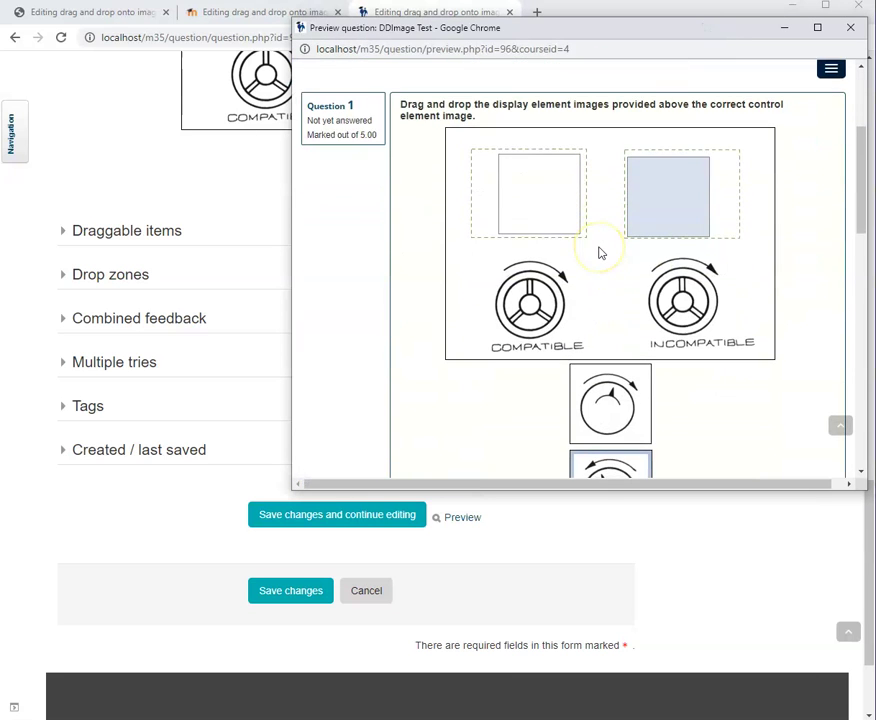
Answer the previewed question with the clockwise dial above COMPATIBLE and the anti-clockwise dial above INCOMPATIBLE, submit it, and close the preview.
{"action": "left_click_drag", "start_coordinate": [608, 403], "coordinate": [553, 196]}
{"action": "left_click_drag", "start_coordinate": [610, 446], "coordinate": [669, 165]}
{"action": "scroll", "coordinate": [634, 285], "scroll_direction": "down", "scroll_amount": 4}
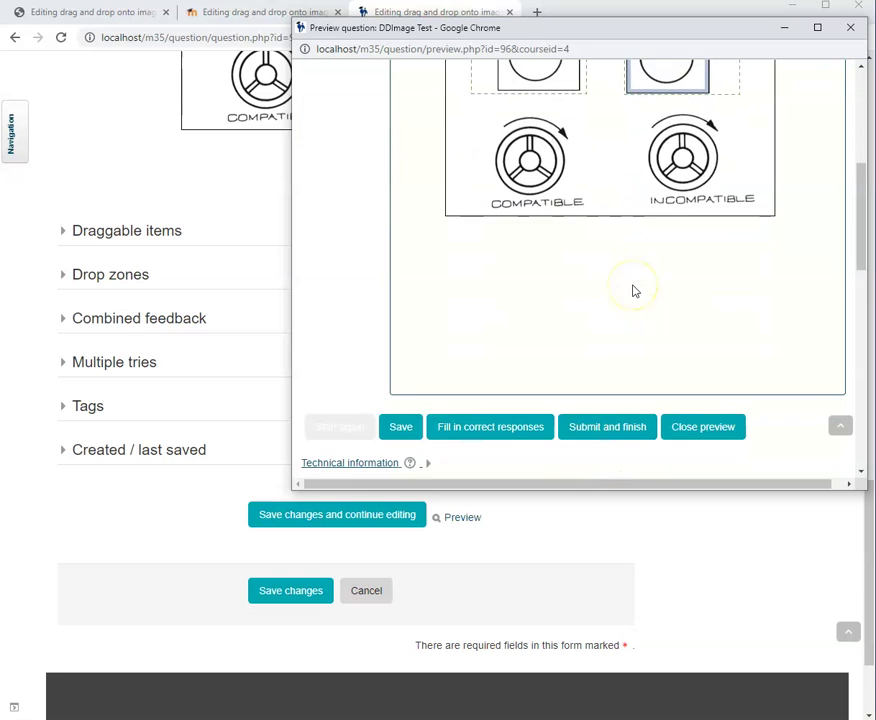
{"action": "left_click", "coordinate": [618, 356]}
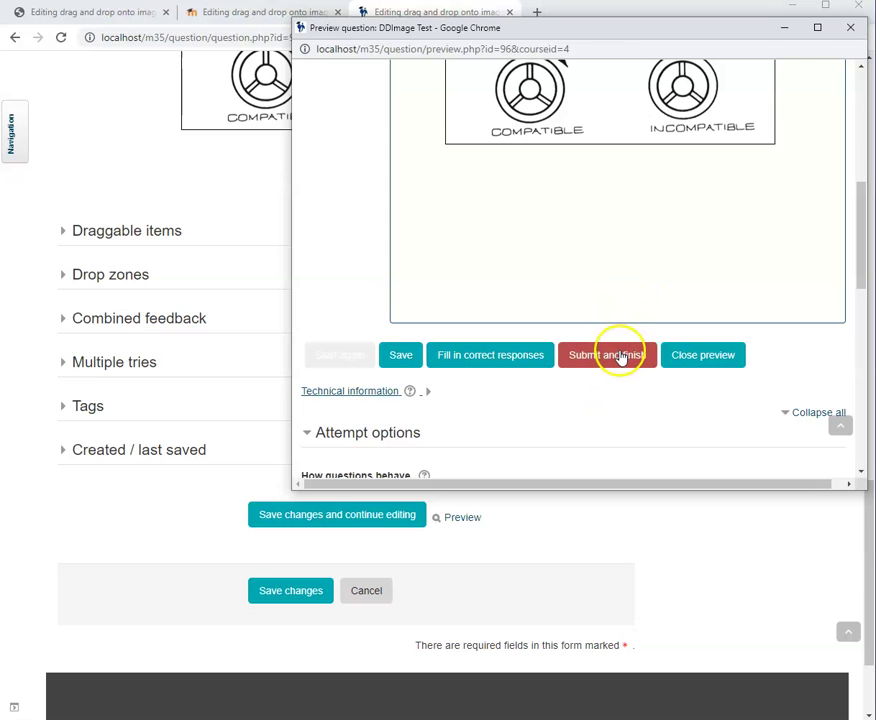
{"action": "left_click", "coordinate": [628, 318]}
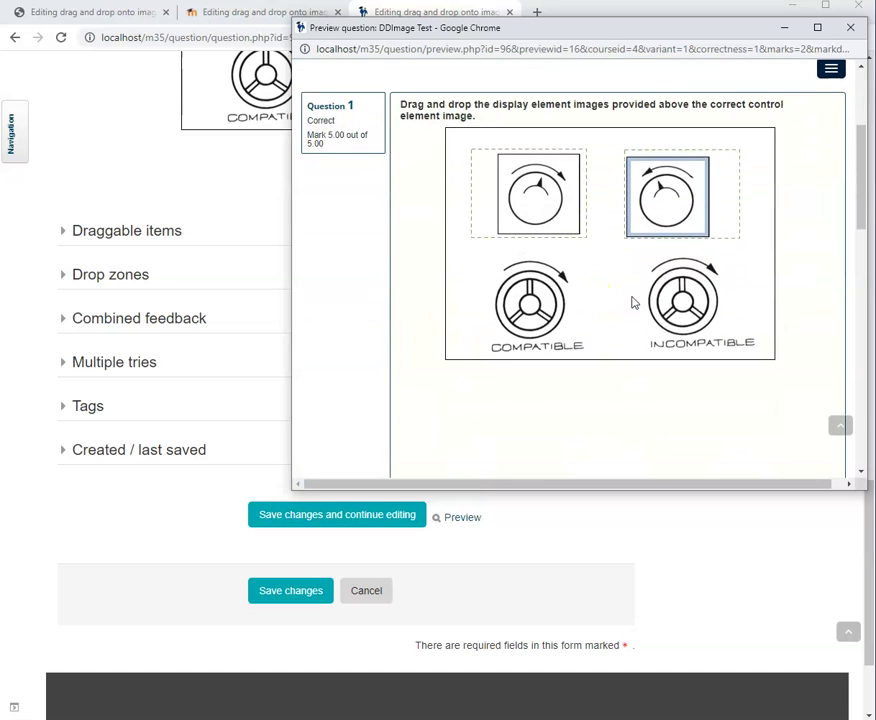
{"action": "scroll", "coordinate": [628, 327], "scroll_direction": "up", "scroll_amount": 1}
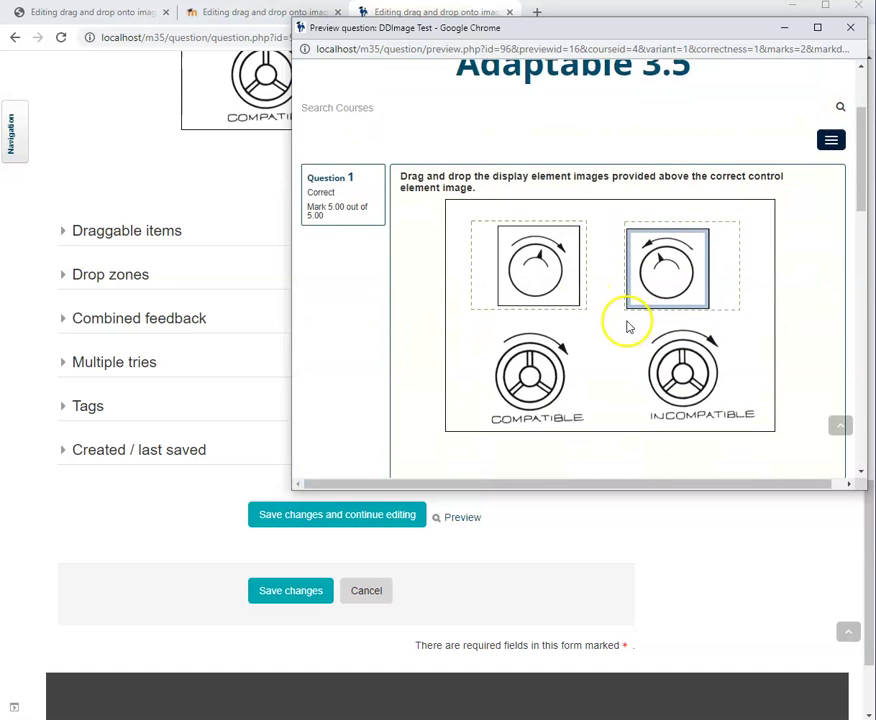
{"action": "scroll", "coordinate": [710, 120], "scroll_direction": "up", "scroll_amount": 1}
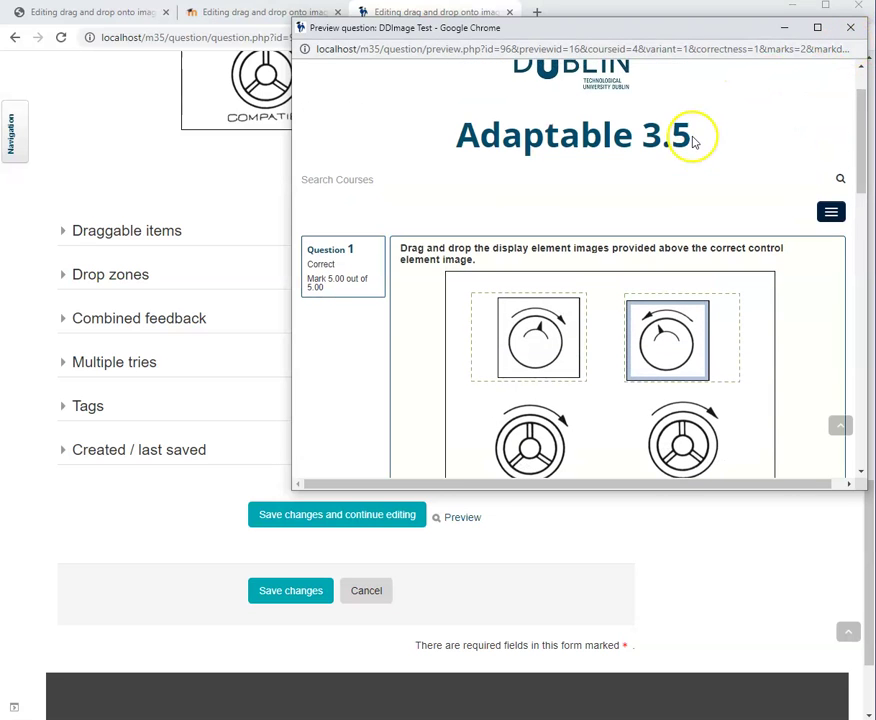
{"action": "left_click", "coordinate": [853, 35]}
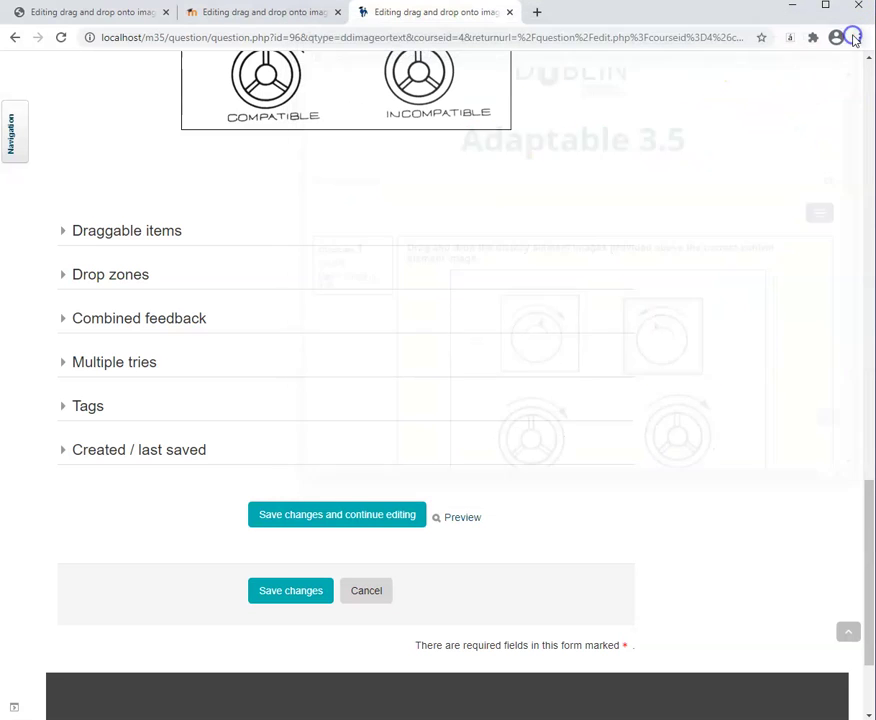
Return to the Adaptable 3.9 question, save its changes while continuing to edit, and check the drop zones on its background image.
{"action": "left_click", "coordinate": [125, 12]}
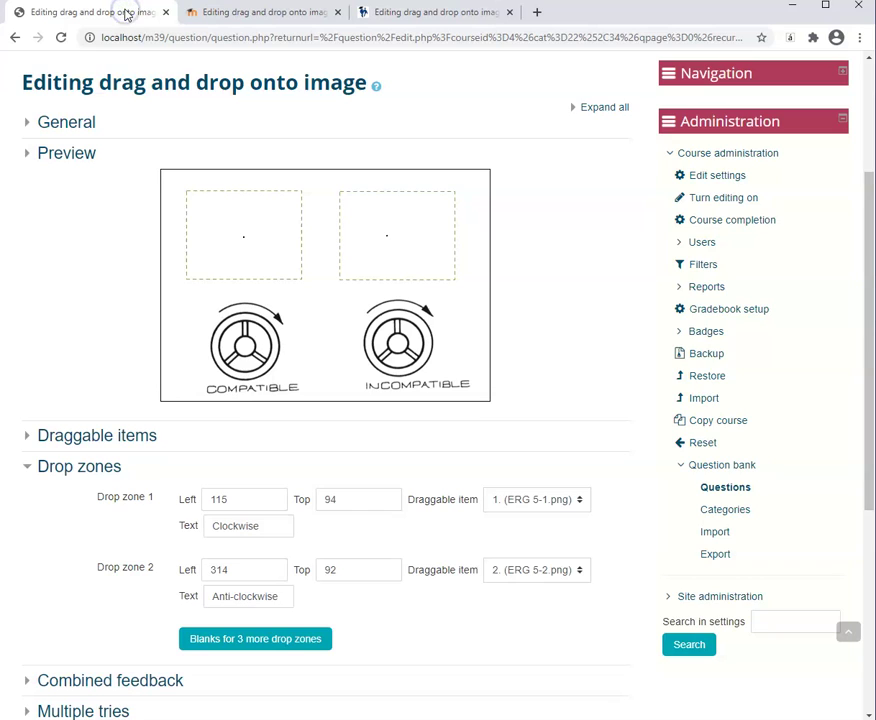
{"action": "scroll", "coordinate": [102, 187], "scroll_direction": "up", "scroll_amount": 3}
{"action": "scroll", "coordinate": [548, 270], "scroll_direction": "down", "scroll_amount": 1}
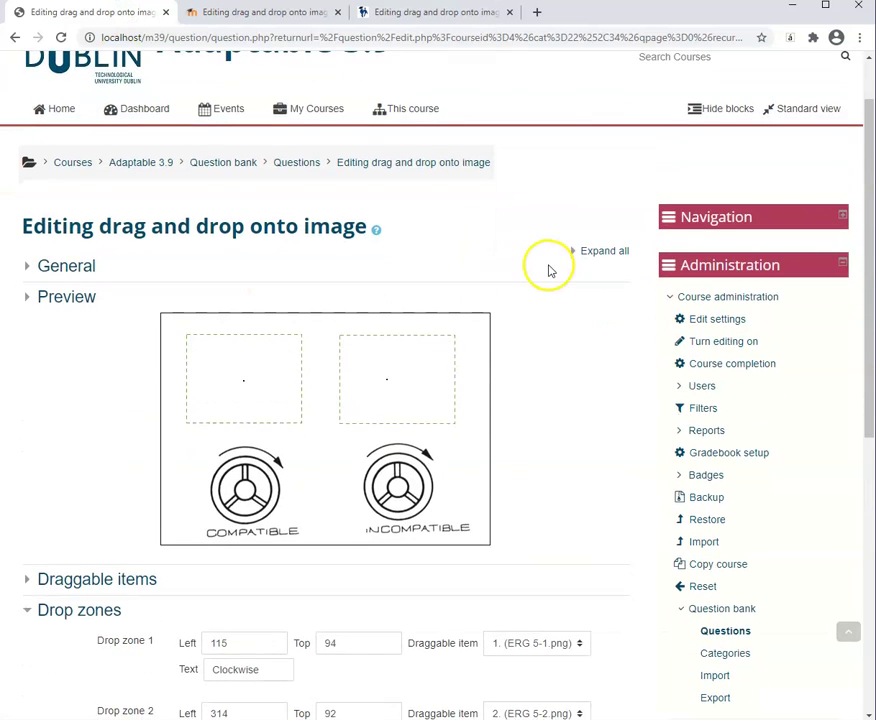
{"action": "scroll", "coordinate": [548, 270], "scroll_direction": "down", "scroll_amount": 5}
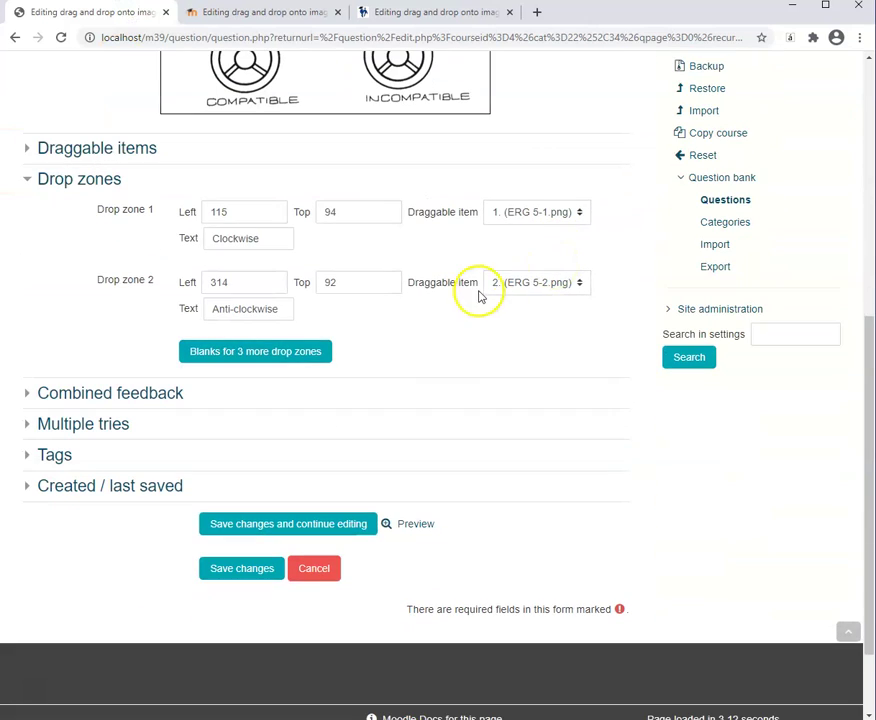
{"action": "left_click", "coordinate": [329, 527]}
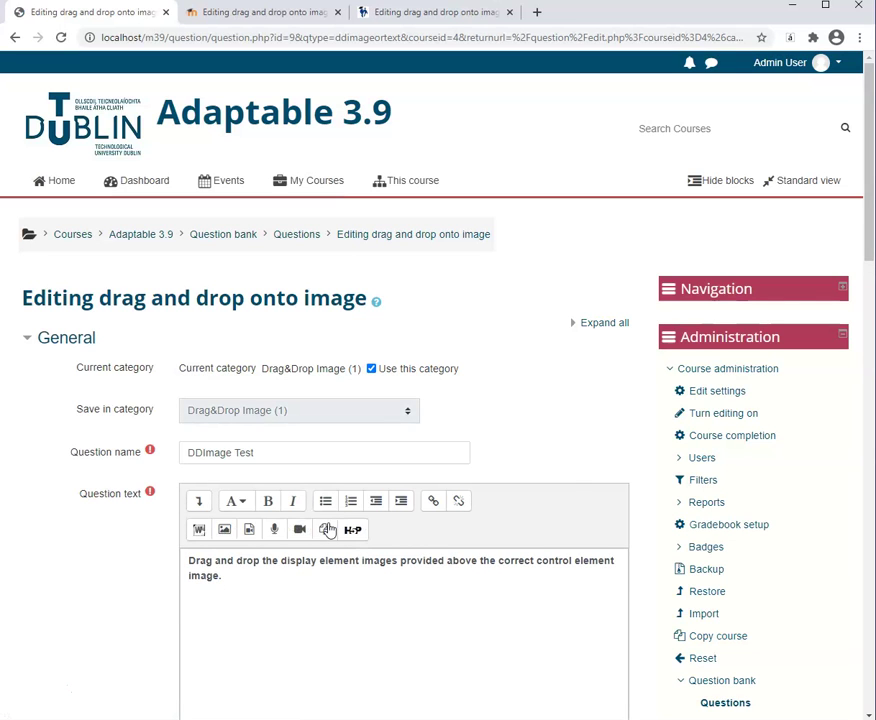
{"action": "scroll", "coordinate": [329, 530], "scroll_direction": "down", "scroll_amount": 8}
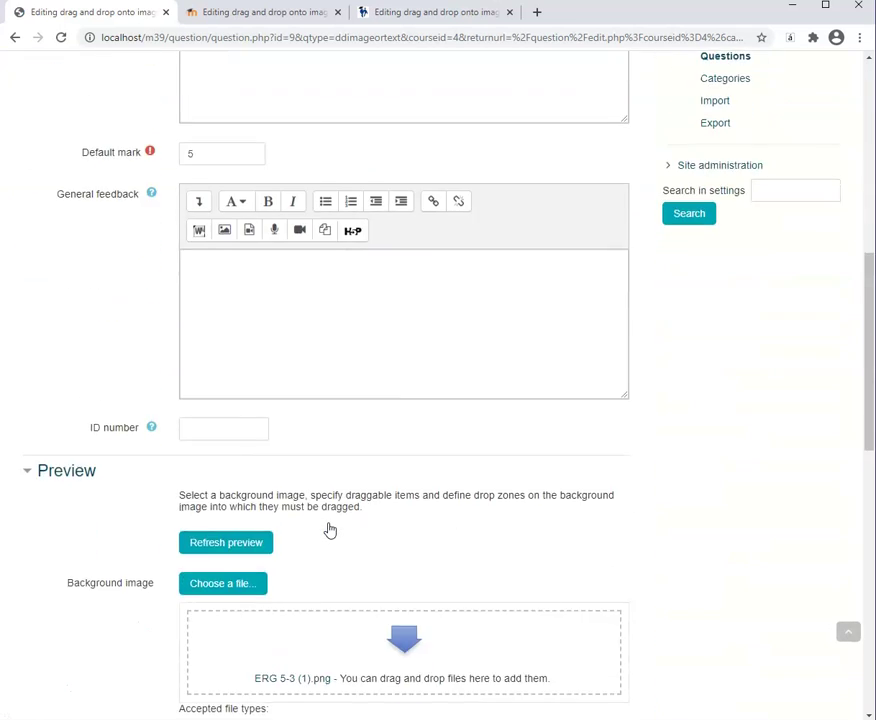
{"action": "scroll", "coordinate": [329, 530], "scroll_direction": "down", "scroll_amount": 5}
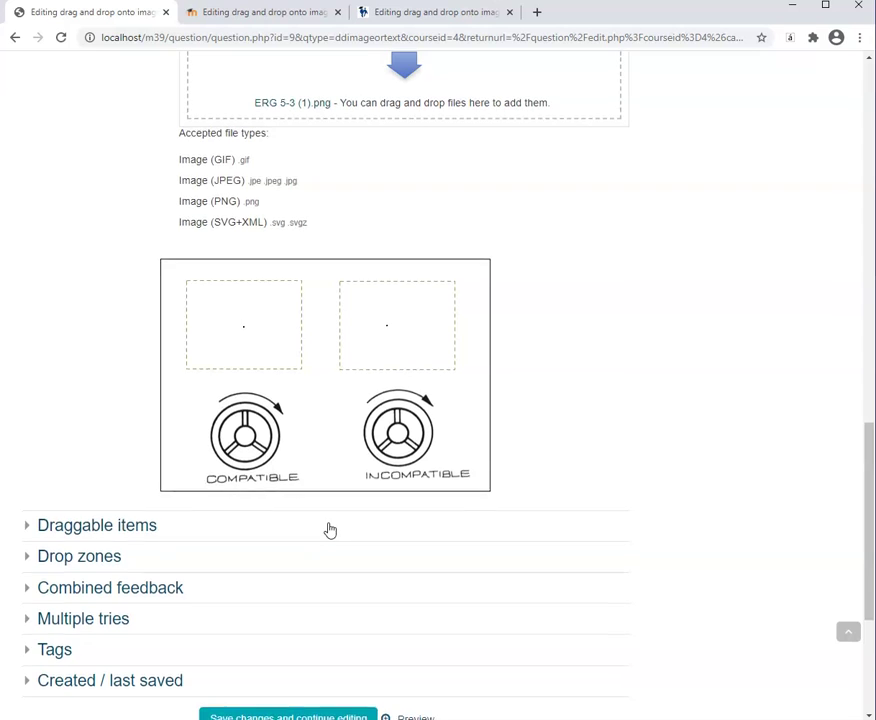
Open a preview of the Adaptable 3.9 question and bring its drop zones and draggable dials into view.
{"action": "left_click", "coordinate": [412, 578]}
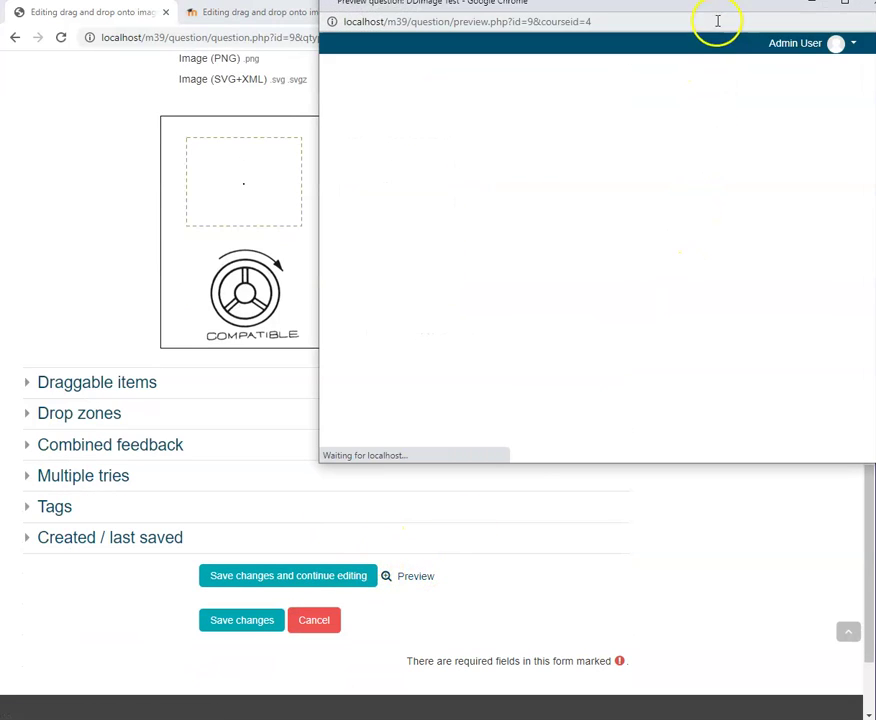
{"action": "left_click_drag", "start_coordinate": [726, 10], "coordinate": [653, 64]}
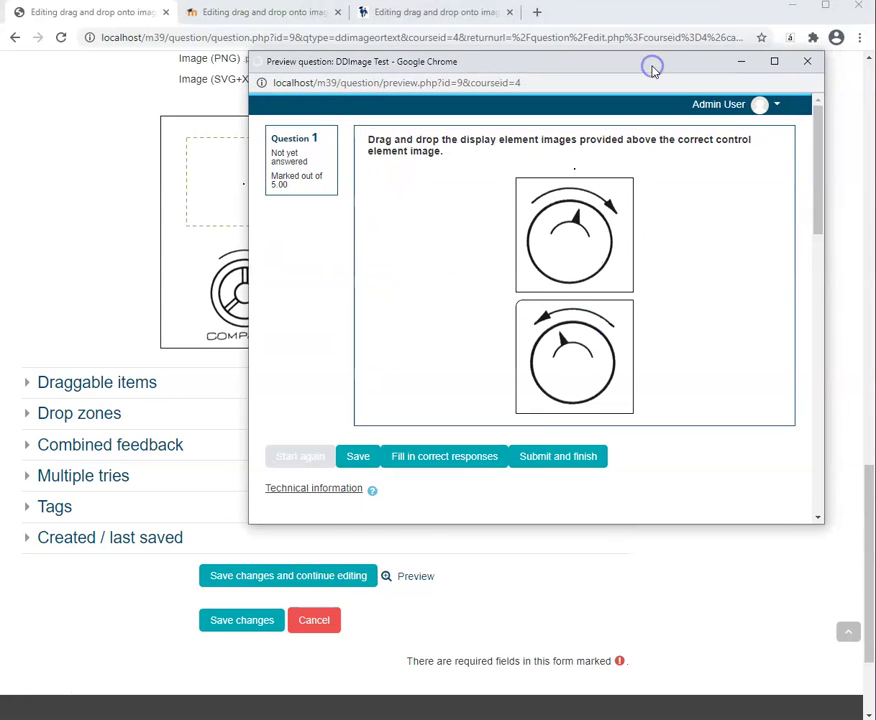
{"action": "scroll", "coordinate": [645, 288], "scroll_direction": "down", "scroll_amount": 1}
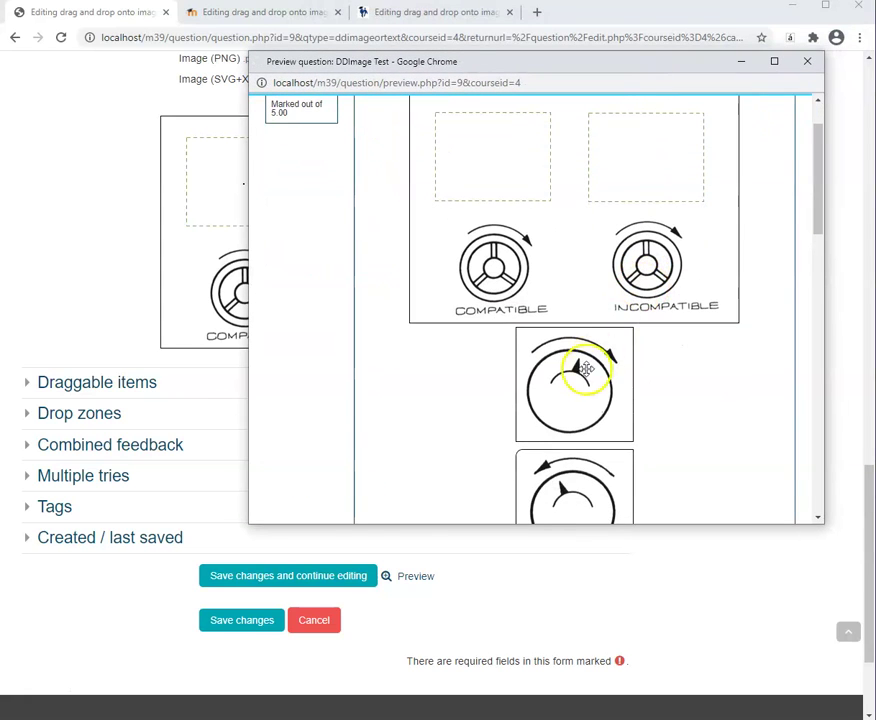
Test the dials in the opposite drop zones, place the clockwise dial above COMPATIBLE and the anti-clockwise one above INCOMPATIBLE, and close the preview.
{"action": "left_click_drag", "start_coordinate": [572, 390], "coordinate": [645, 168]}
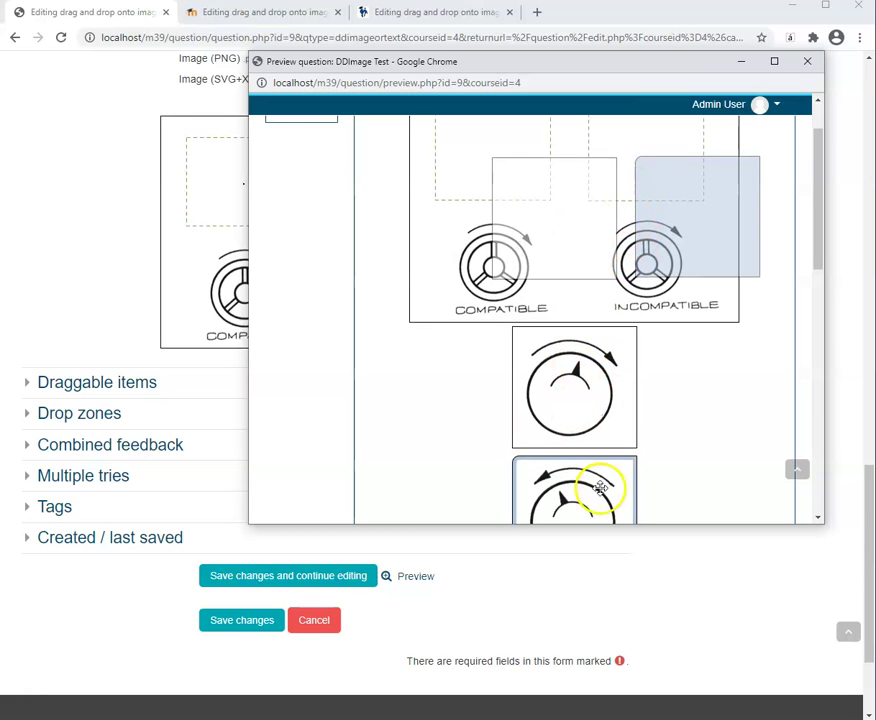
{"action": "left_click_drag", "start_coordinate": [594, 491], "coordinate": [524, 147]}
{"action": "mouse_move", "coordinate": [552, 396]}
{"action": "left_mouse_down"}
{"action": "mouse_move", "coordinate": [571, 399]}
{"action": "mouse_move", "coordinate": [495, 190]}
{"action": "mouse_move", "coordinate": [489, 244]}
{"action": "left_mouse_up"}
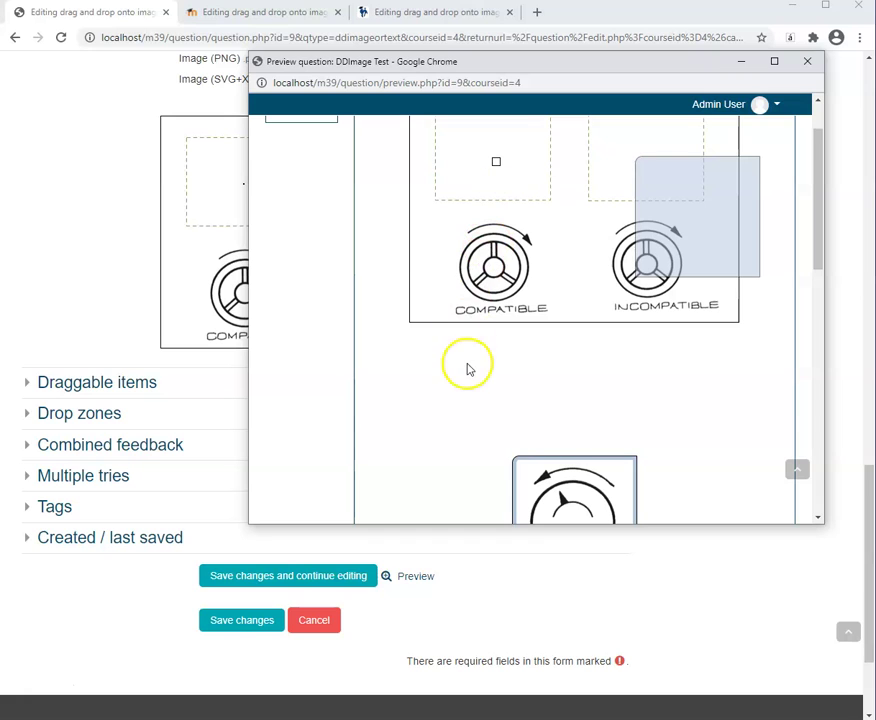
{"action": "left_click", "coordinate": [575, 224]}
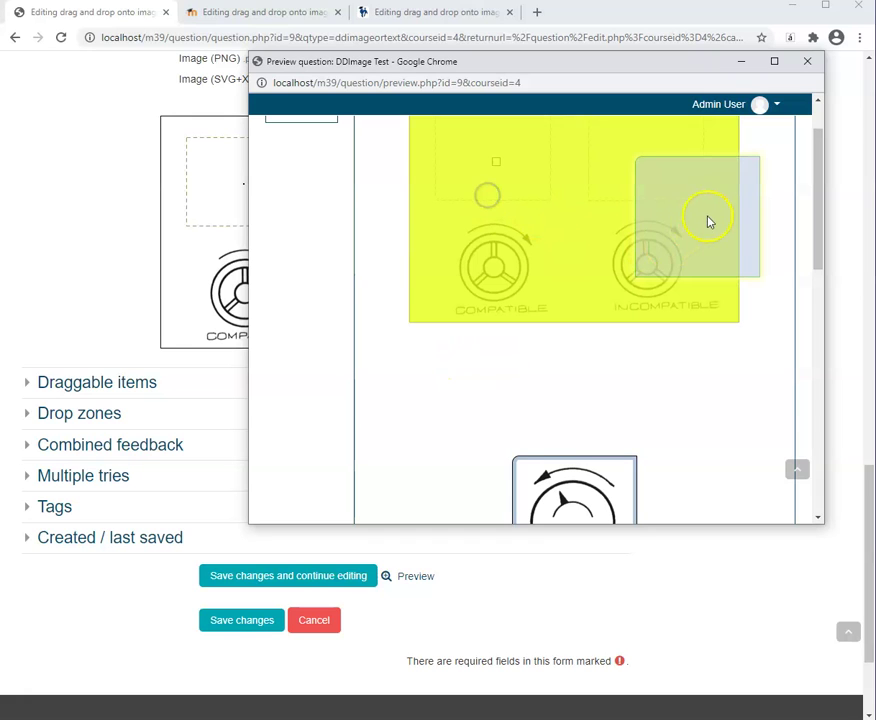
{"action": "left_click_drag", "start_coordinate": [587, 475], "coordinate": [647, 164]}
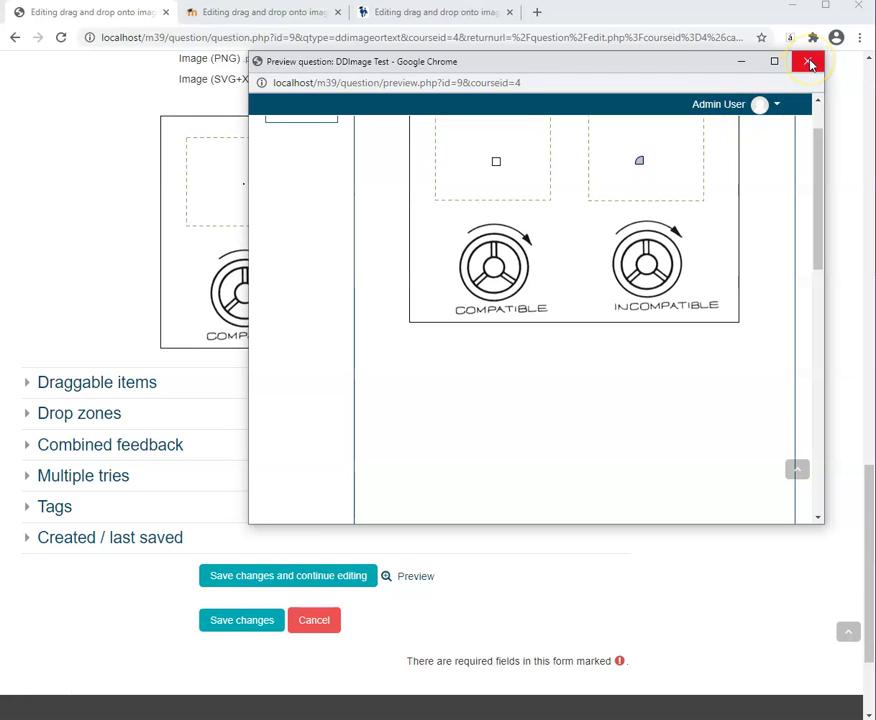
{"action": "left_click", "coordinate": [810, 64]}
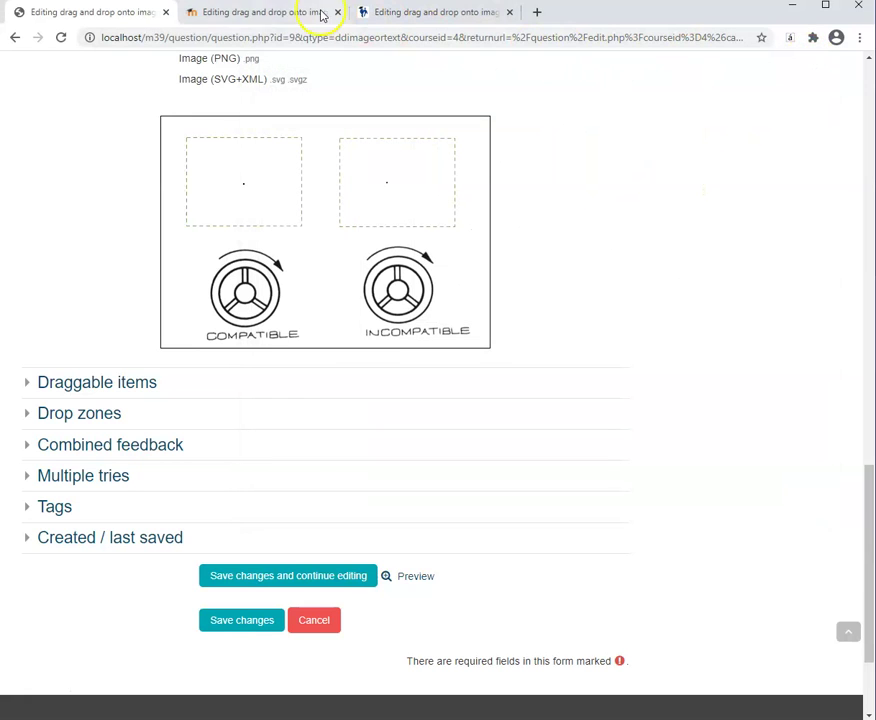
Switch to the Boost 3.9 question, save its changes while continuing to edit, and check the drop zones on its background image.
{"action": "left_click", "coordinate": [295, 14]}
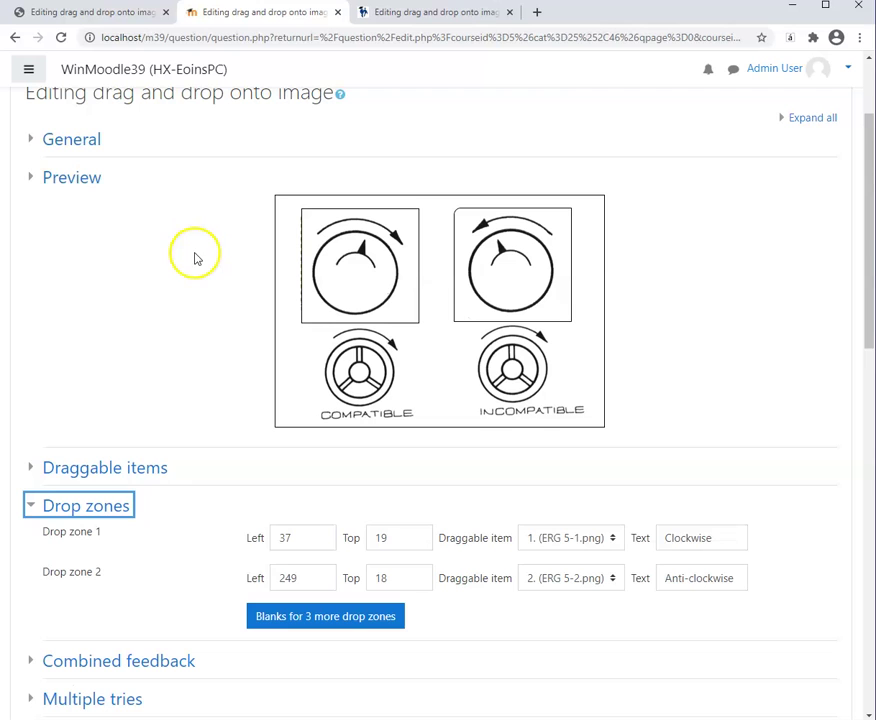
{"action": "scroll", "coordinate": [288, 461], "scroll_direction": "down", "scroll_amount": 3}
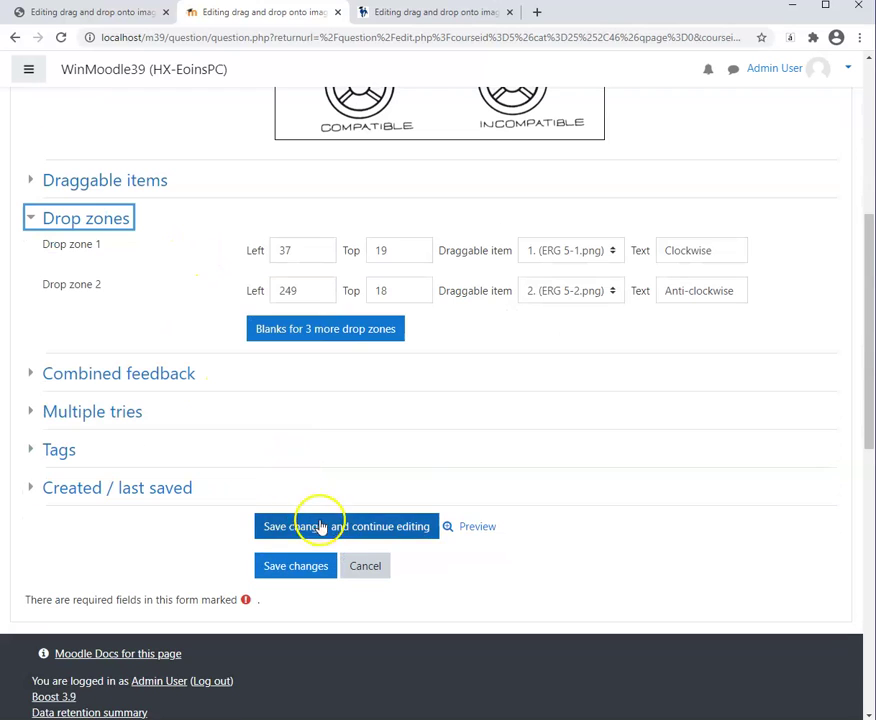
{"action": "left_click", "coordinate": [385, 533]}
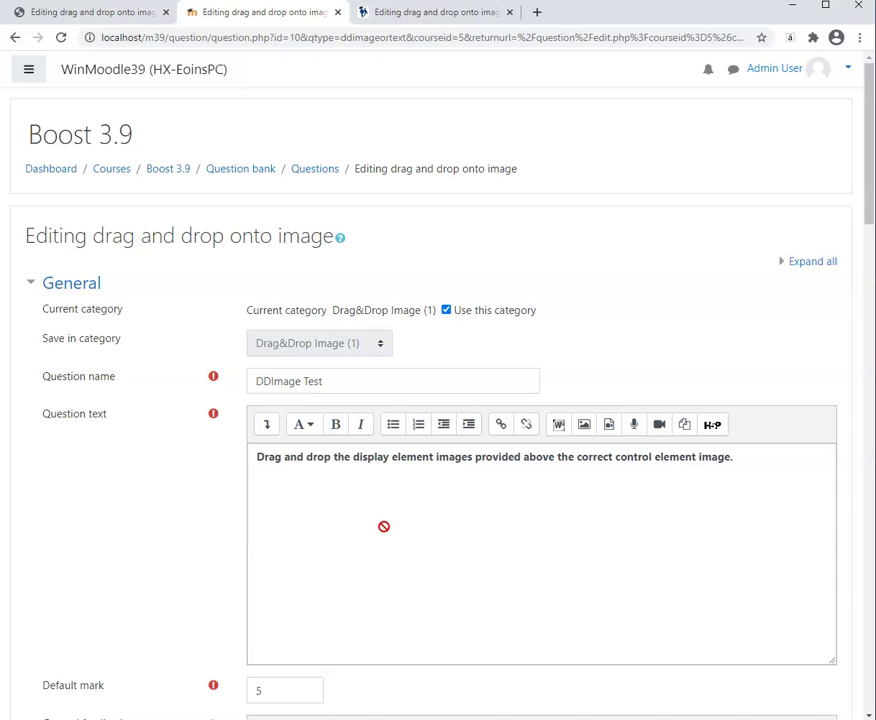
{"action": "scroll", "coordinate": [184, 505], "scroll_direction": "down", "scroll_amount": 6}
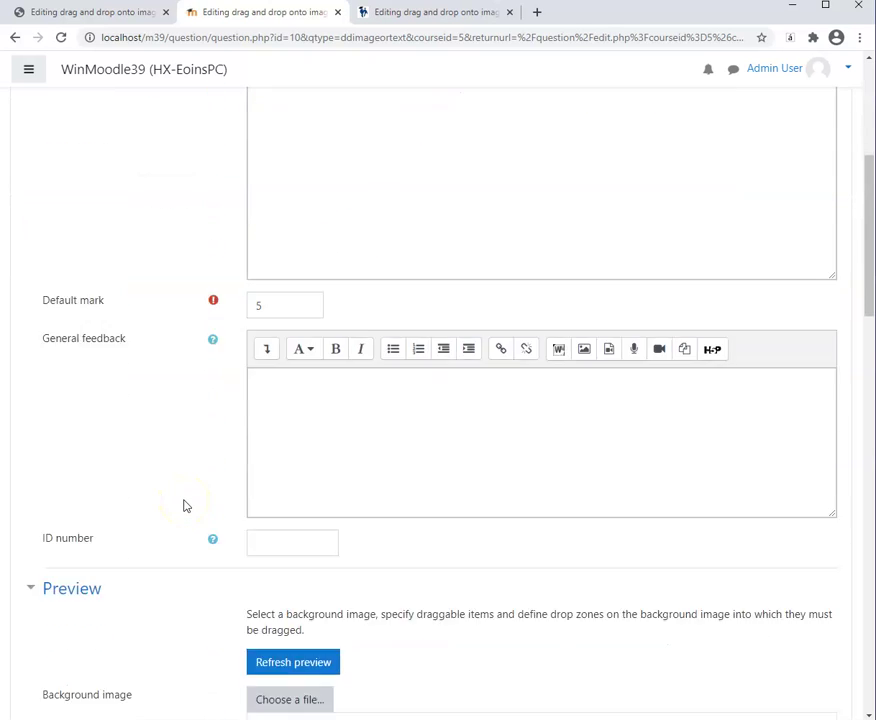
{"action": "scroll", "coordinate": [184, 505], "scroll_direction": "down", "scroll_amount": 6}
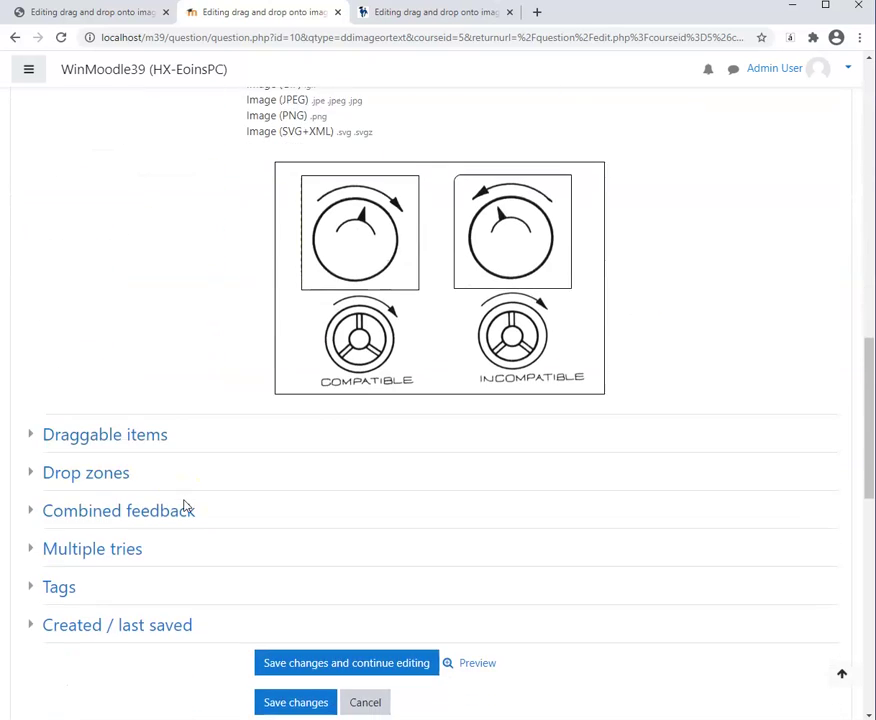
Open a preview of the saved Boost 3.9 question and bring its background image and draggable dials into view.
{"action": "left_click", "coordinate": [478, 522]}
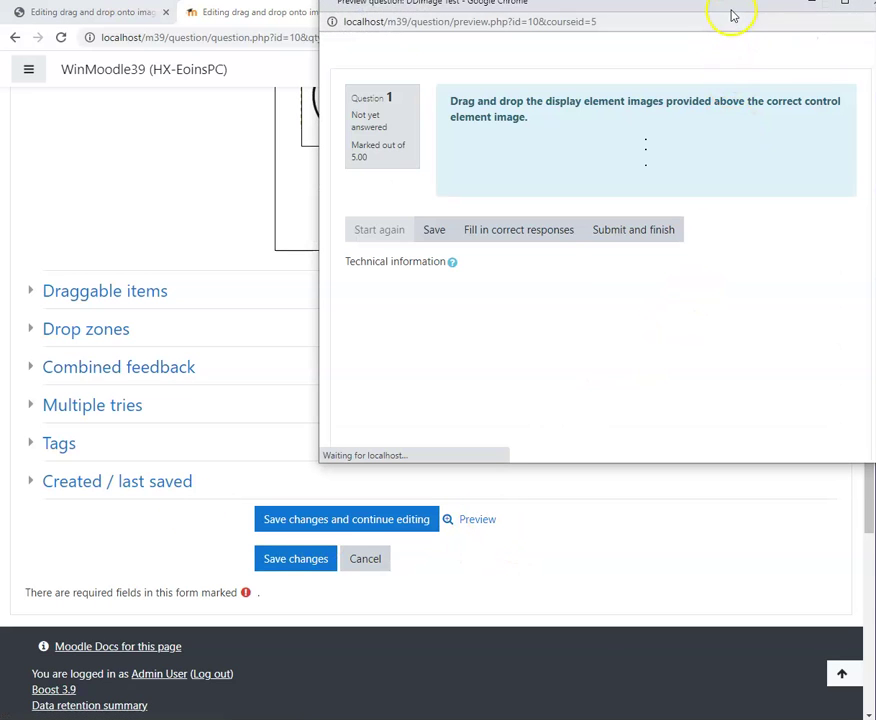
{"action": "left_click_drag", "start_coordinate": [731, 10], "coordinate": [563, 84]}
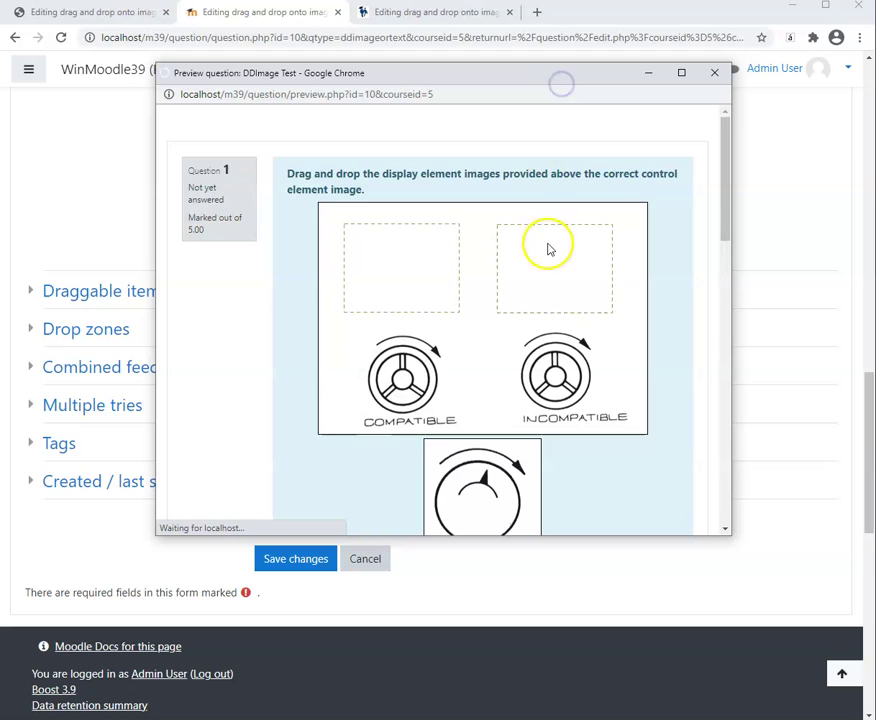
{"action": "scroll", "coordinate": [560, 300], "scroll_direction": "down", "scroll_amount": 1}
Place the clockwise dial above COMPATIBLE and the anti-clockwise dial above INCOMPATIBLE in the Boost 3.9 preview.
{"action": "left_click_drag", "start_coordinate": [479, 520], "coordinate": [412, 179]}
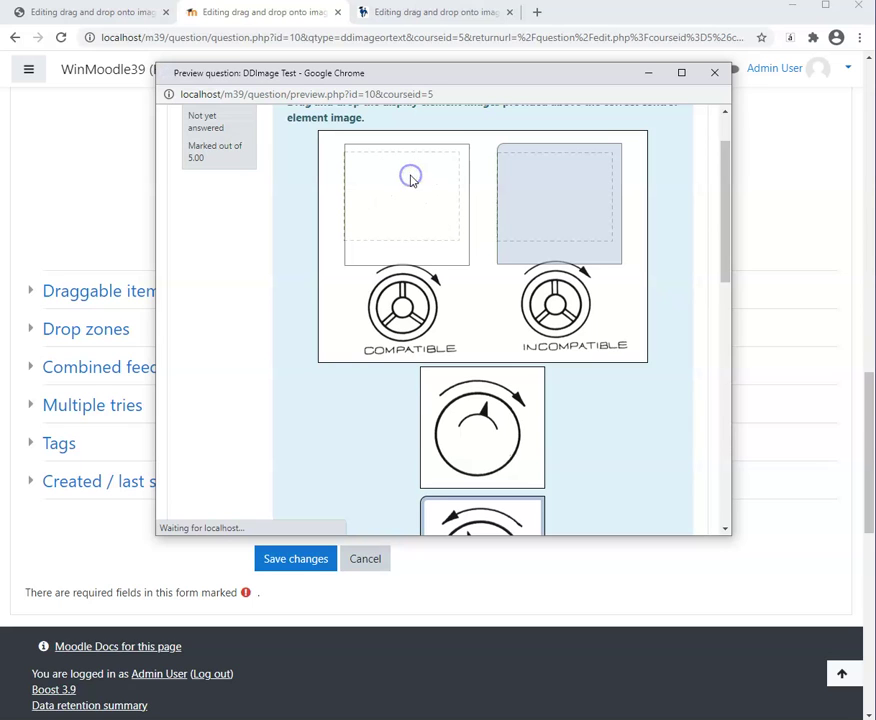
{"action": "left_click_drag", "start_coordinate": [452, 372], "coordinate": [443, 224]}
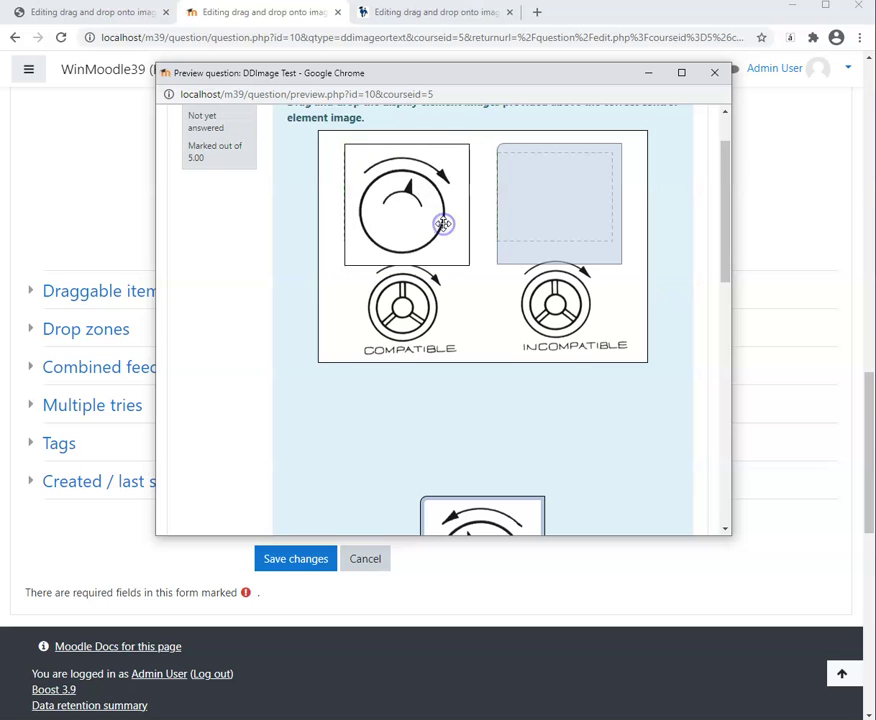
{"action": "left_click_drag", "start_coordinate": [477, 512], "coordinate": [555, 167]}
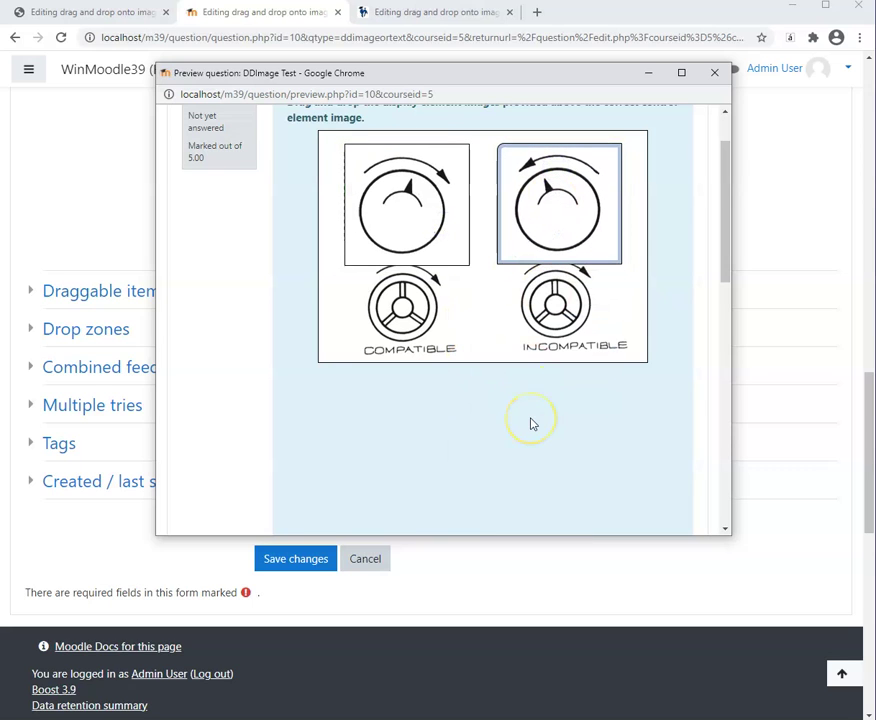
Try to swap the two placed dials, with the anti-clockwise dial above COMPATIBLE and the clockwise dial above INCOMPATIBLE.
{"action": "left_click_drag", "start_coordinate": [545, 220], "coordinate": [366, 216]}
{"action": "left_click_drag", "start_coordinate": [426, 206], "coordinate": [575, 203]}
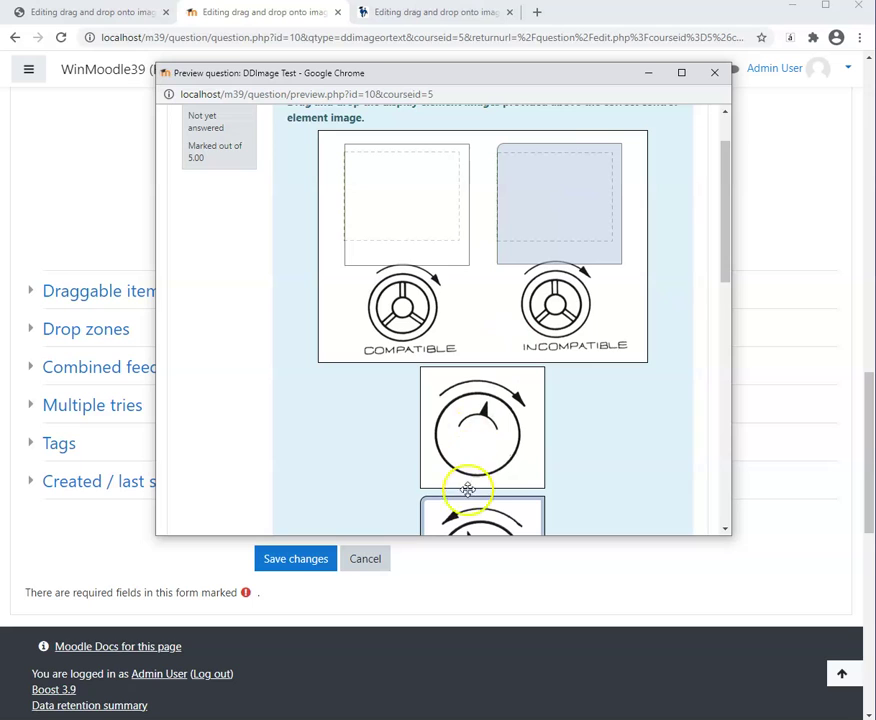
{"action": "left_click_drag", "start_coordinate": [476, 507], "coordinate": [401, 174]}
Answer the Boost 3.9 preview with the clockwise dial above COMPATIBLE and the anti-clockwise dial above INCOMPATIBLE, and submit it.
{"action": "left_click_drag", "start_coordinate": [455, 418], "coordinate": [408, 207]}
{"action": "left_click_drag", "start_coordinate": [479, 512], "coordinate": [563, 155]}
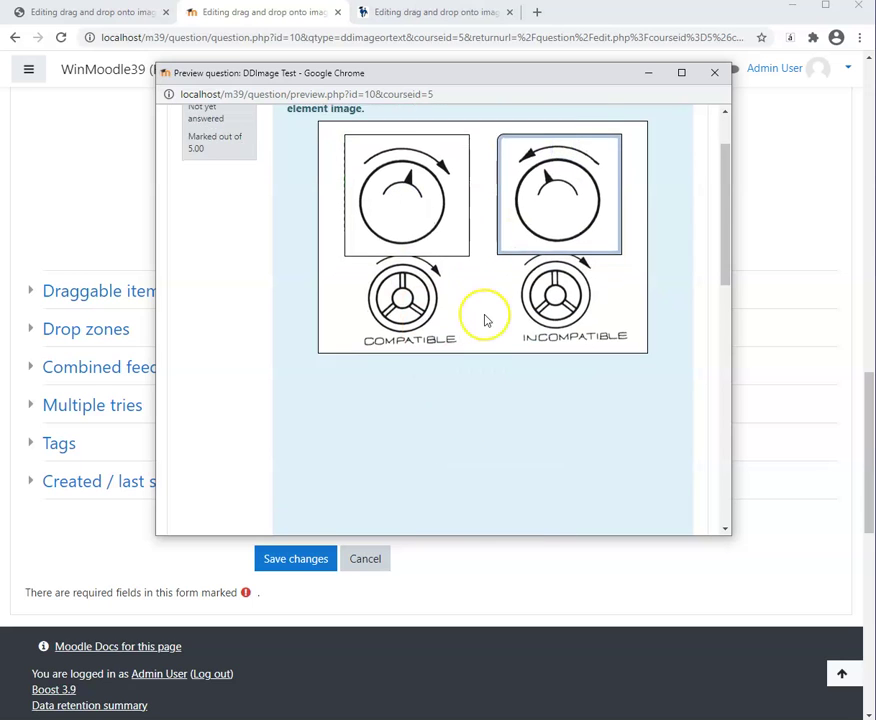
{"action": "scroll", "coordinate": [485, 320], "scroll_direction": "down", "scroll_amount": 3}
{"action": "scroll", "coordinate": [485, 320], "scroll_direction": "down", "scroll_amount": 1}
{"action": "left_click", "coordinate": [476, 374]}
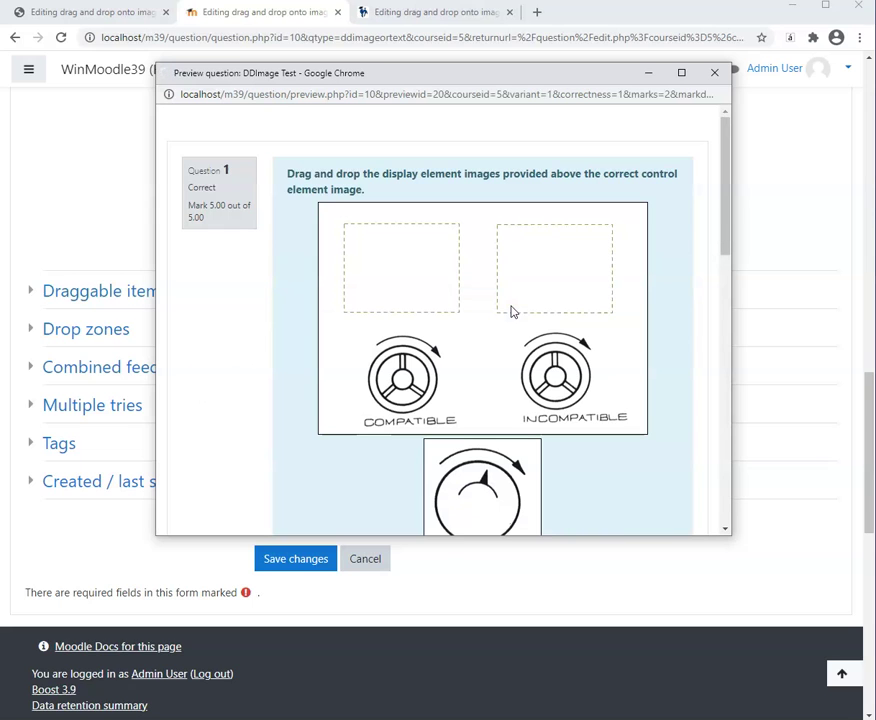
Check the feedback and attempt options below the submitted Boost 3.9 answer, and close the preview.
{"action": "scroll", "coordinate": [511, 310], "scroll_direction": "down", "scroll_amount": 5}
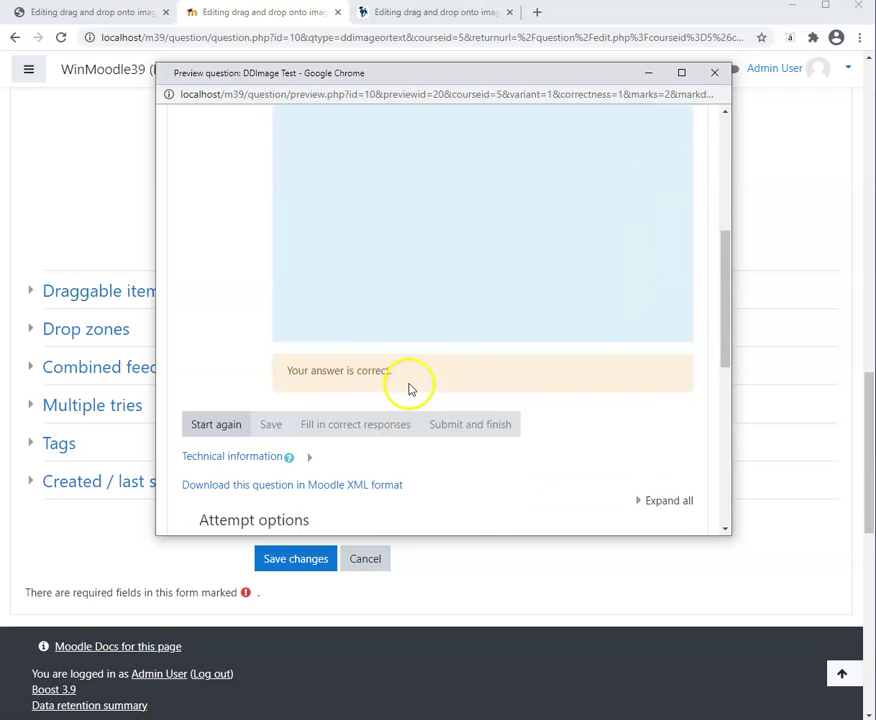
{"action": "scroll", "coordinate": [461, 448], "scroll_direction": "down", "scroll_amount": 3}
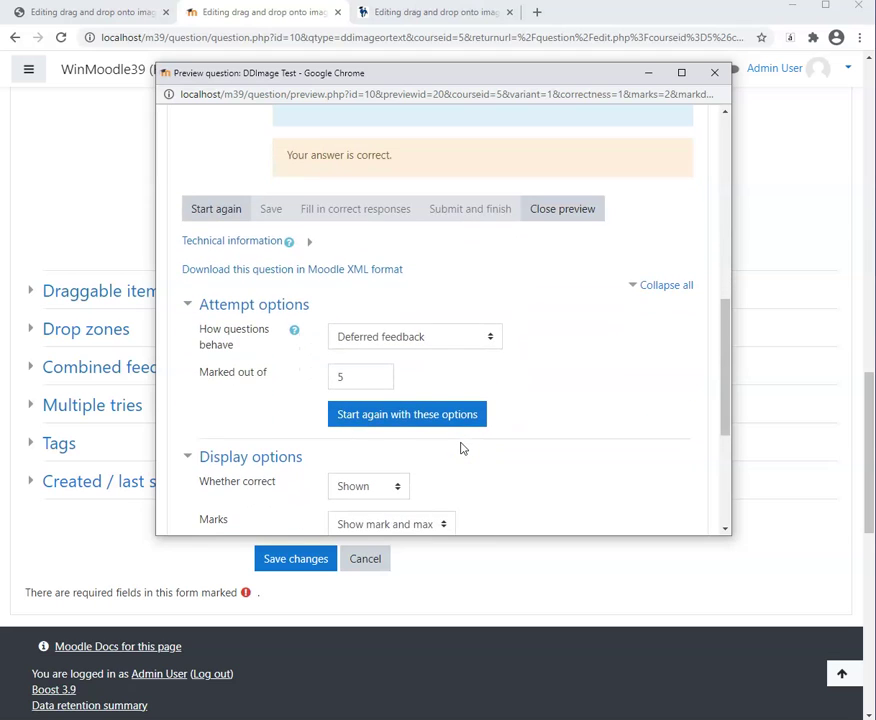
{"action": "scroll", "coordinate": [461, 448], "scroll_direction": "up", "scroll_amount": 2}
{"action": "left_click", "coordinate": [543, 354]}
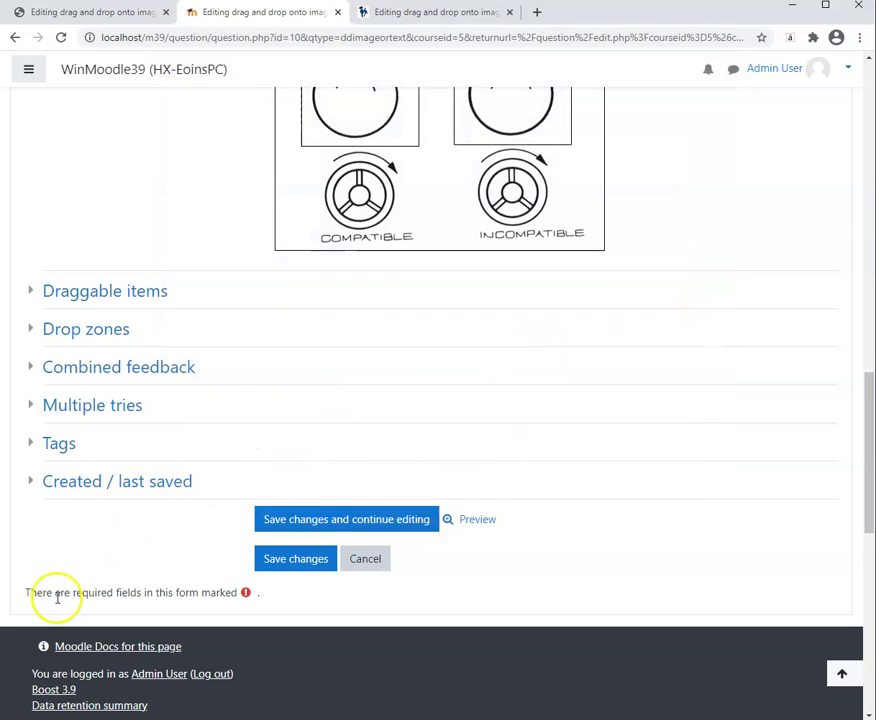